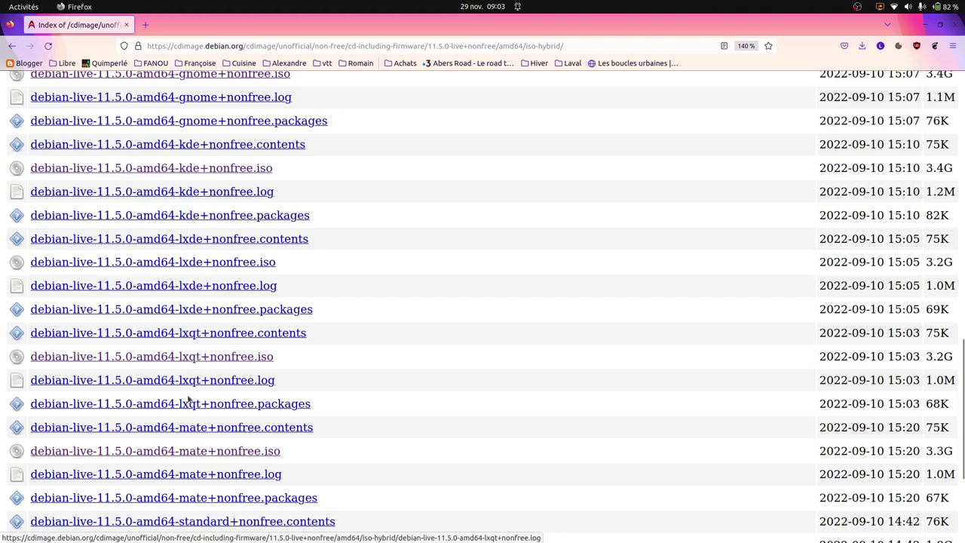
Look through the Debian 11.5.0 live nonfree ISO images, down to the Xfce edition.
scroll(195, 365, down, 3)
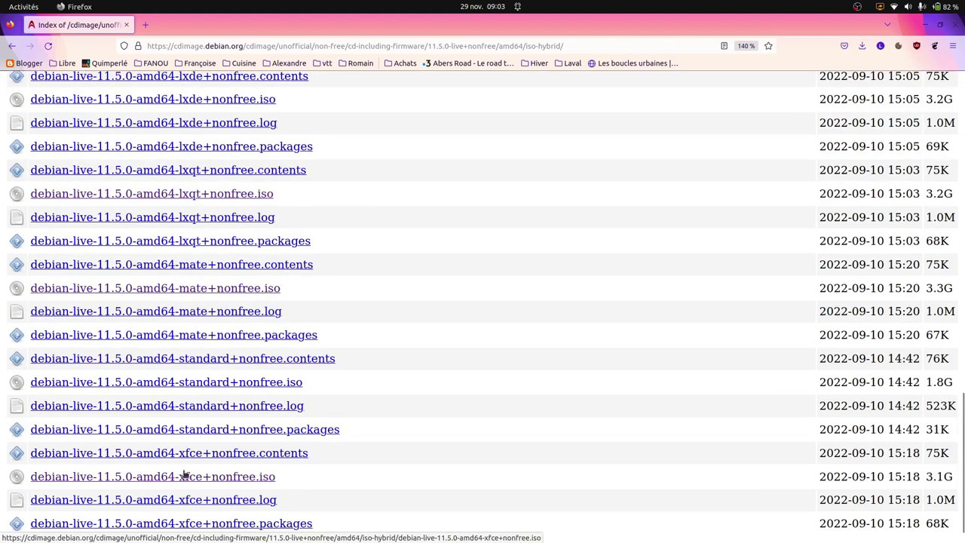
scroll(186, 474, down, 1)
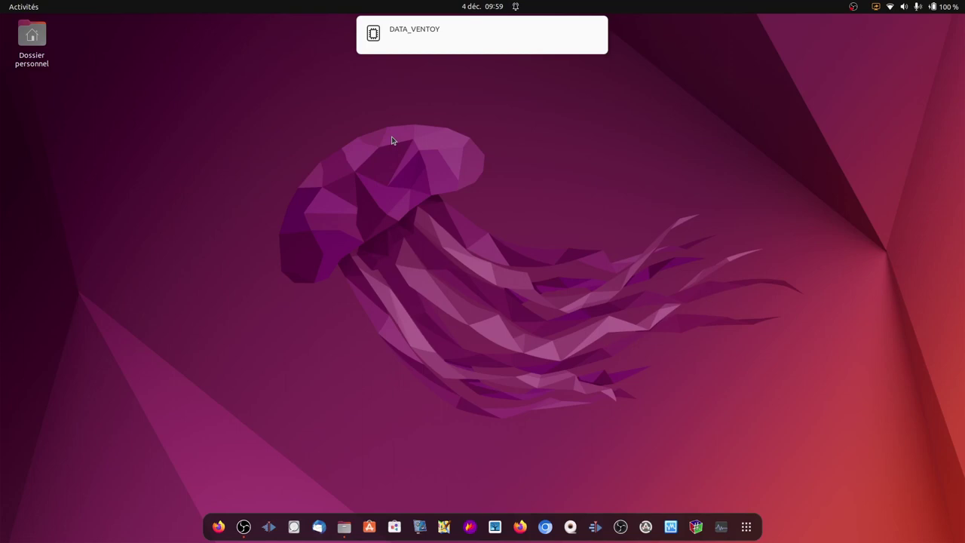
mouse_move(480, 52)
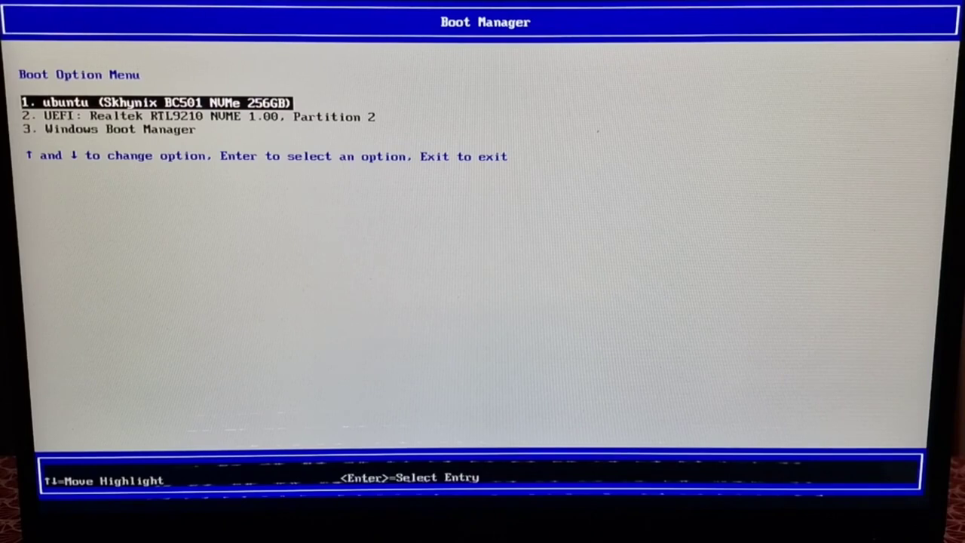
Boot the computer from the UEFI: Realtek RTL9210 NVME 1.00, Partition 2 entry.
key(Down)
key(Down)
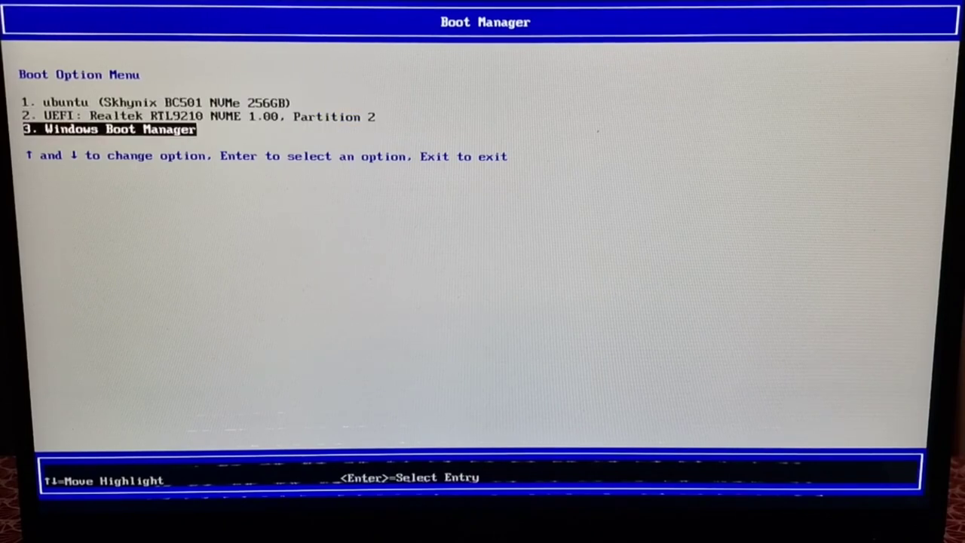
key(Up)
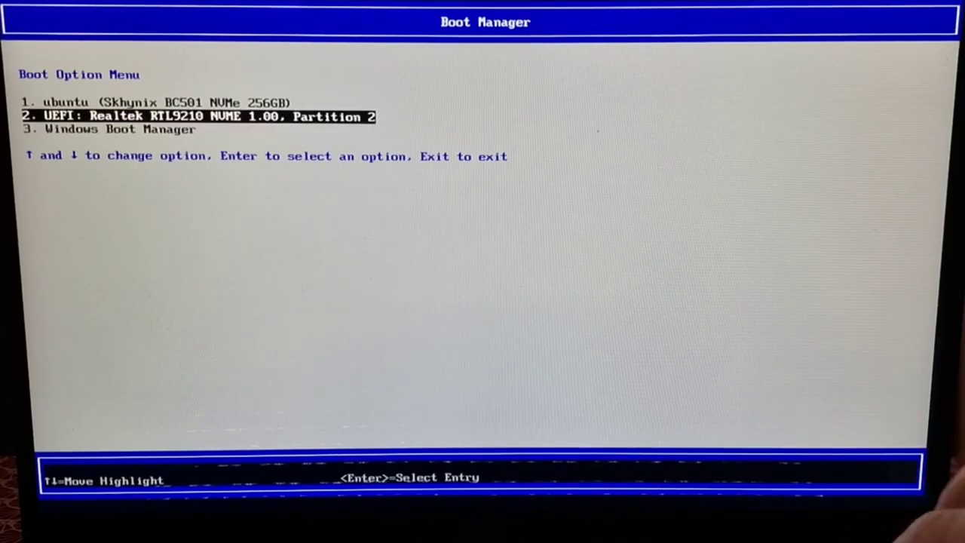
key(Return)
Boot debian-live-11.5.0-amd64-lxqt+nonfree.iso in normal mode and start Debian GNU/Linux Live.
key(Down)
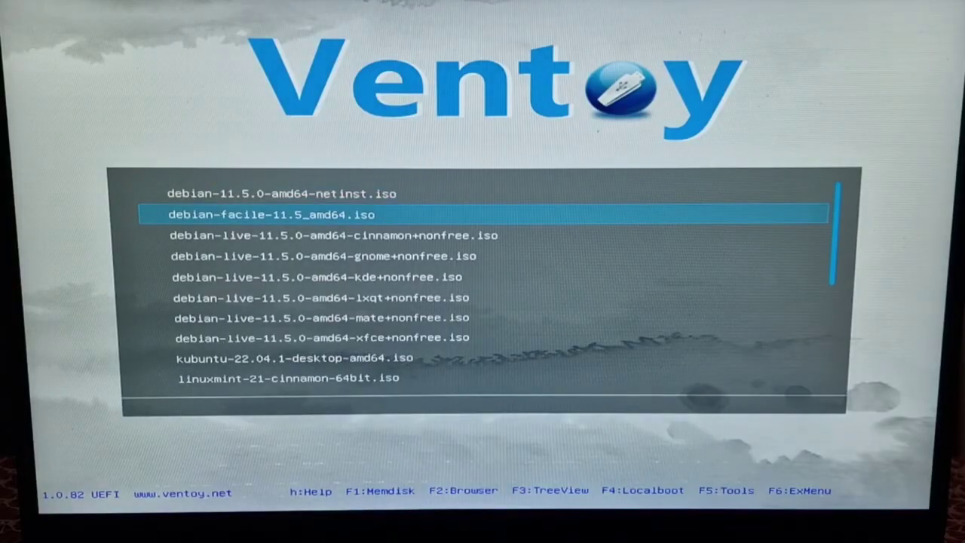
key(Down)
key(Down)
key(Down)
key(Down)
key(Down)
key(Down)
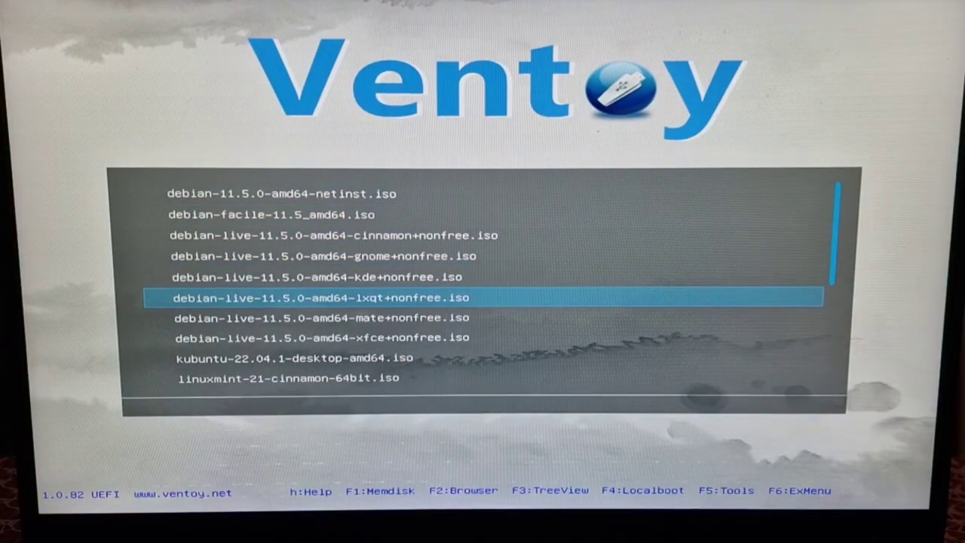
key(Up)
key(Up)
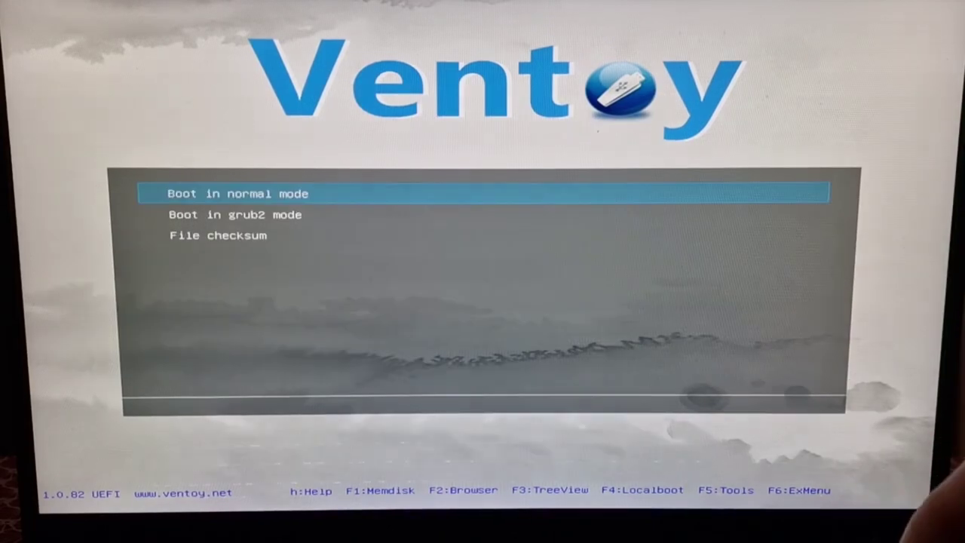
key(Return)
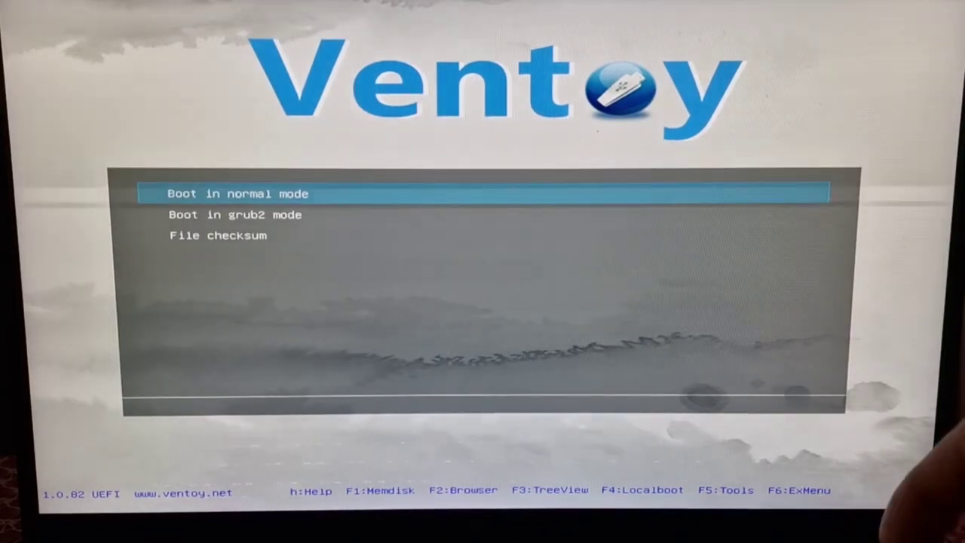
key(Return)
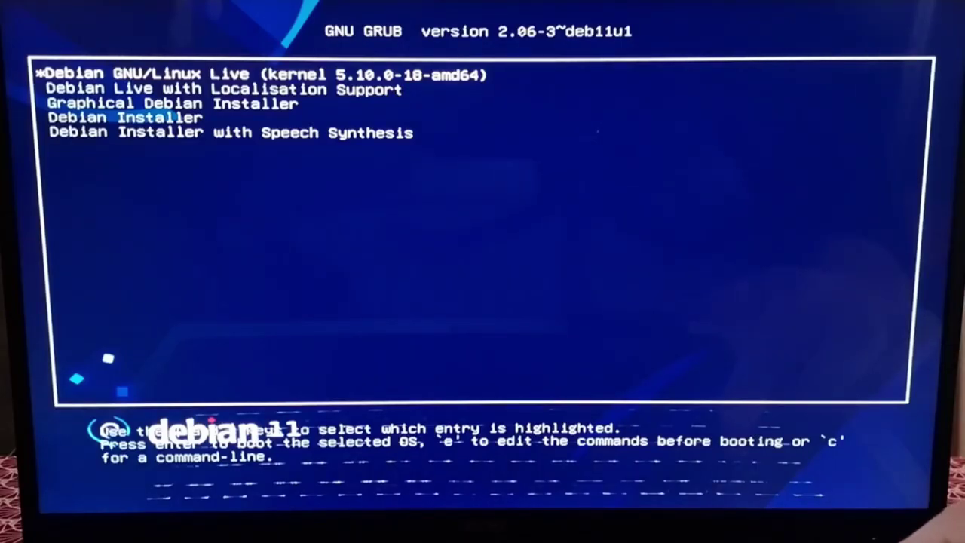
key(Return)
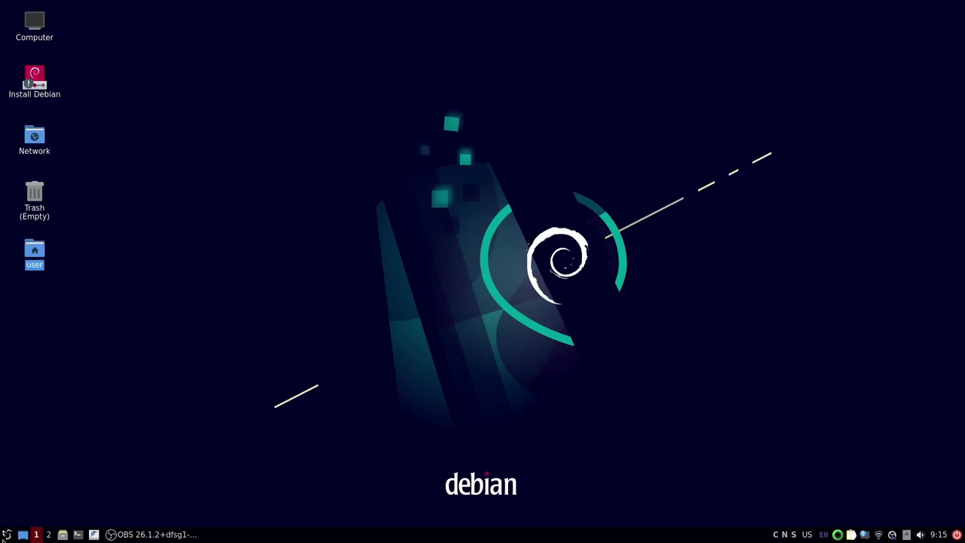
Connect to the Freebox-Linux wireless network in Connman UI Setup, and close its window.
click(3, 538)
mouse_move(32, 392)
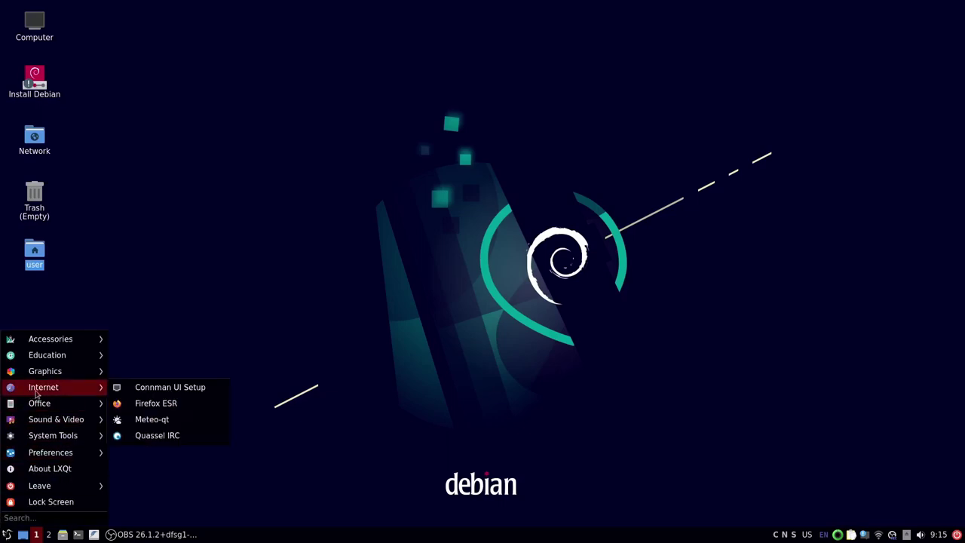
click(153, 389)
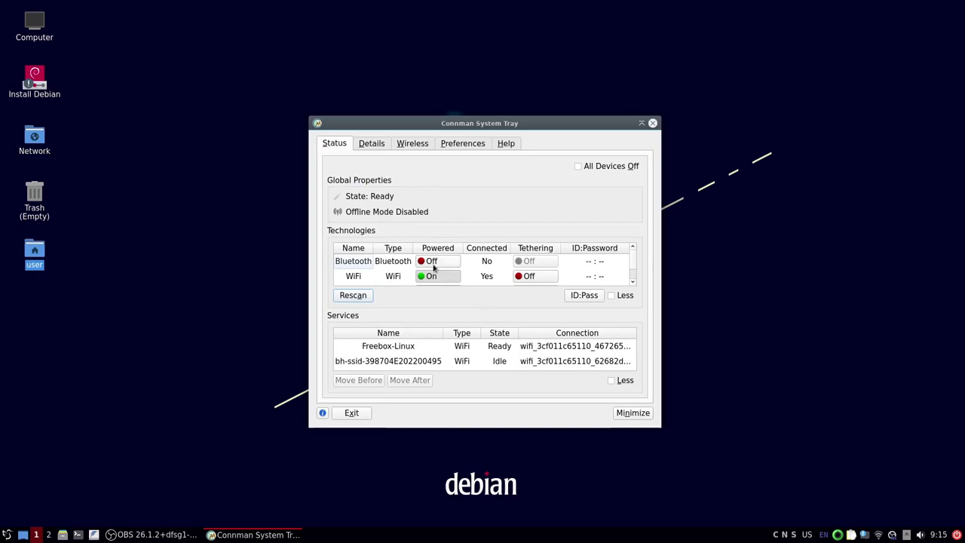
click(409, 145)
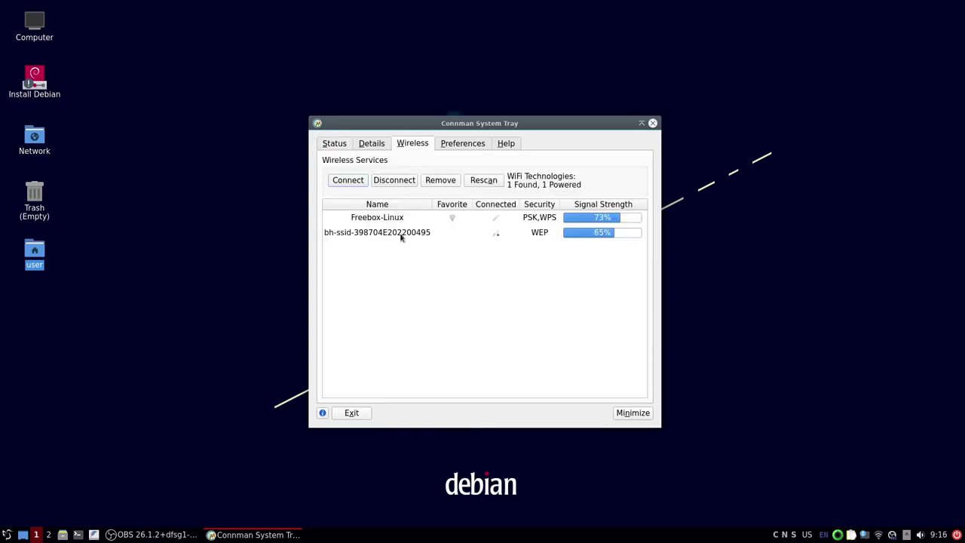
click(342, 183)
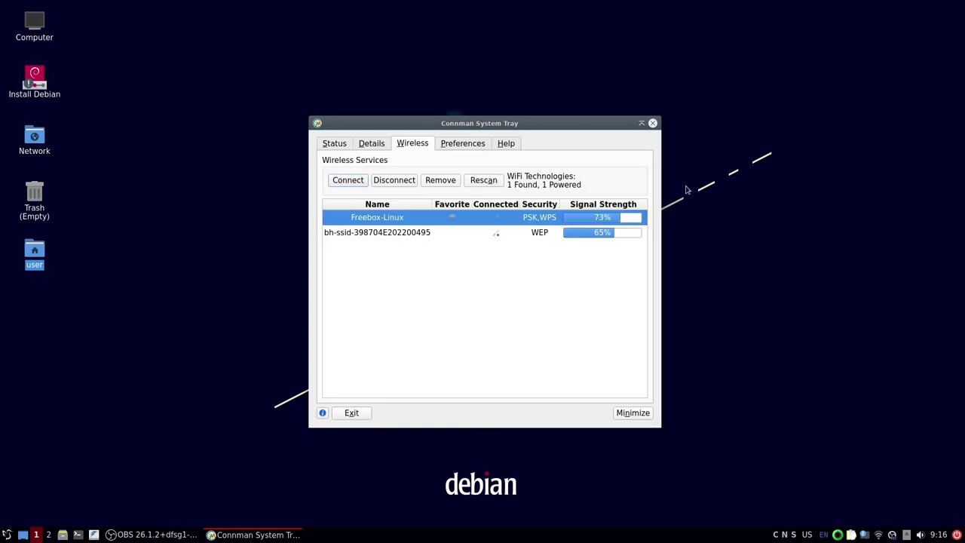
click(652, 124)
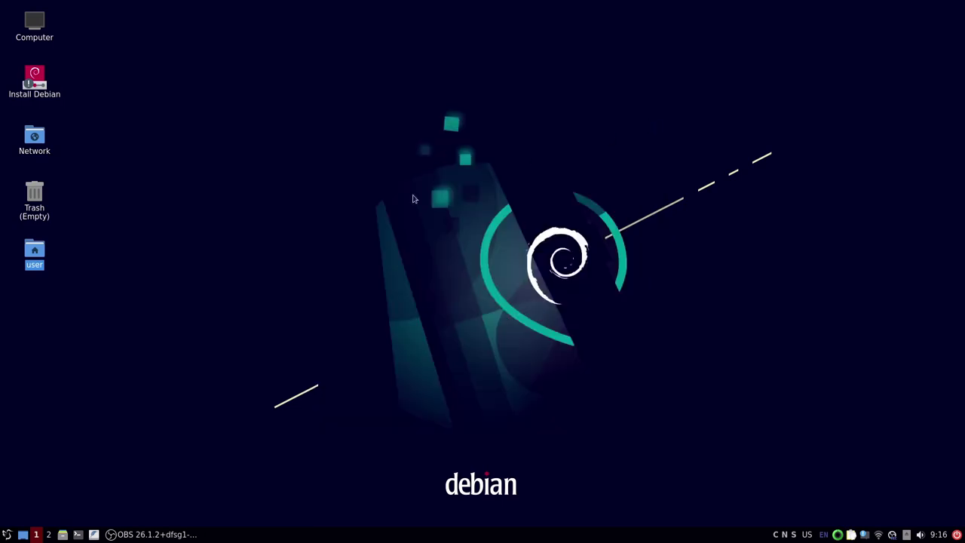
Launch the Debian installer from the desktop, set its language to français, and continue to the location settings.
click(31, 90)
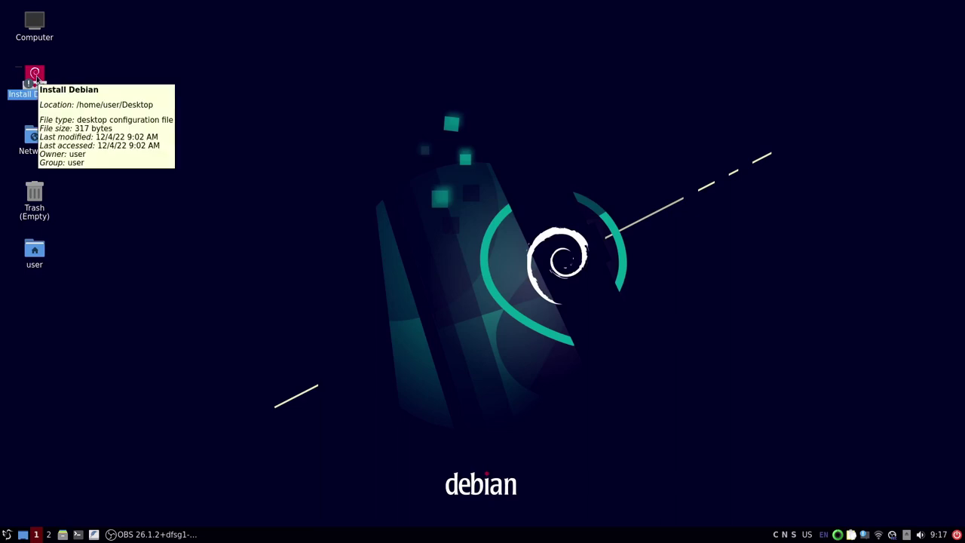
double_click(36, 78)
click(430, 258)
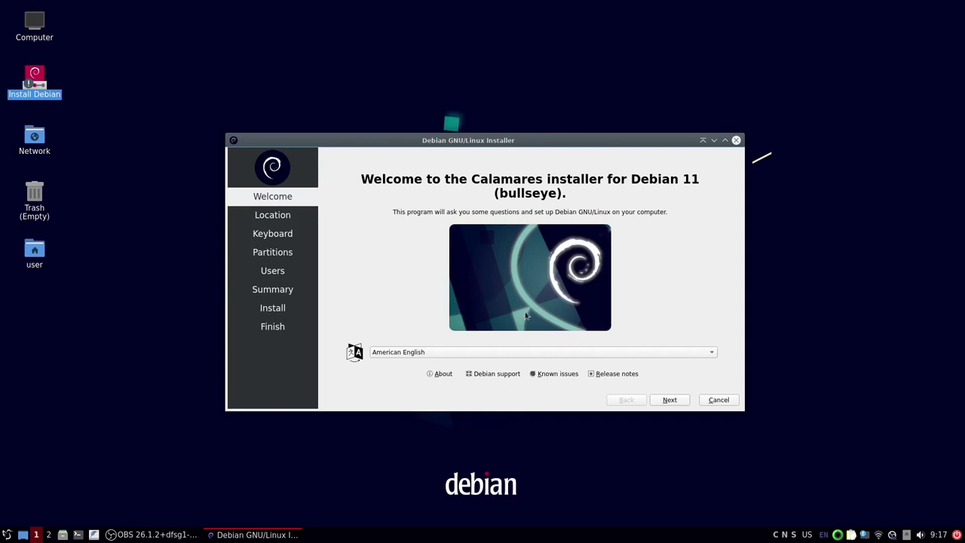
click(596, 352)
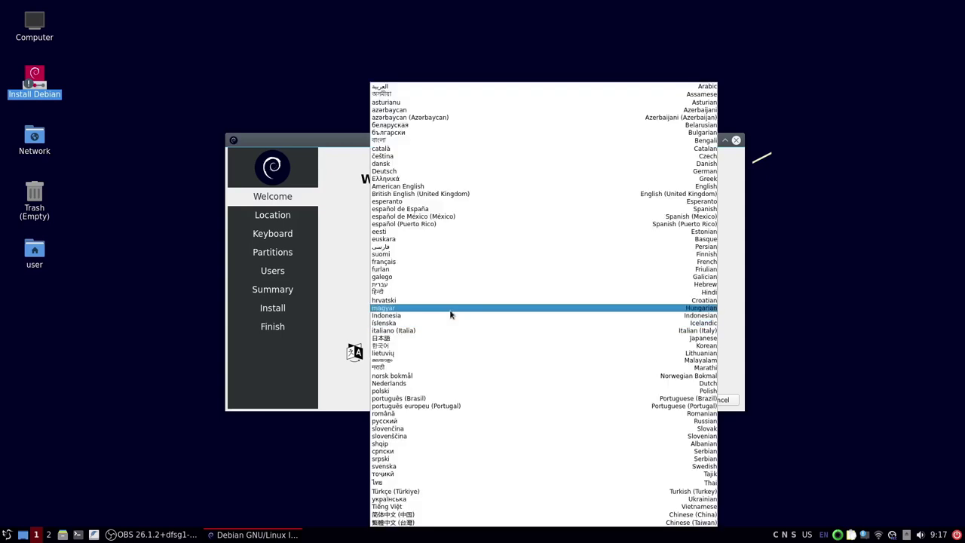
click(395, 264)
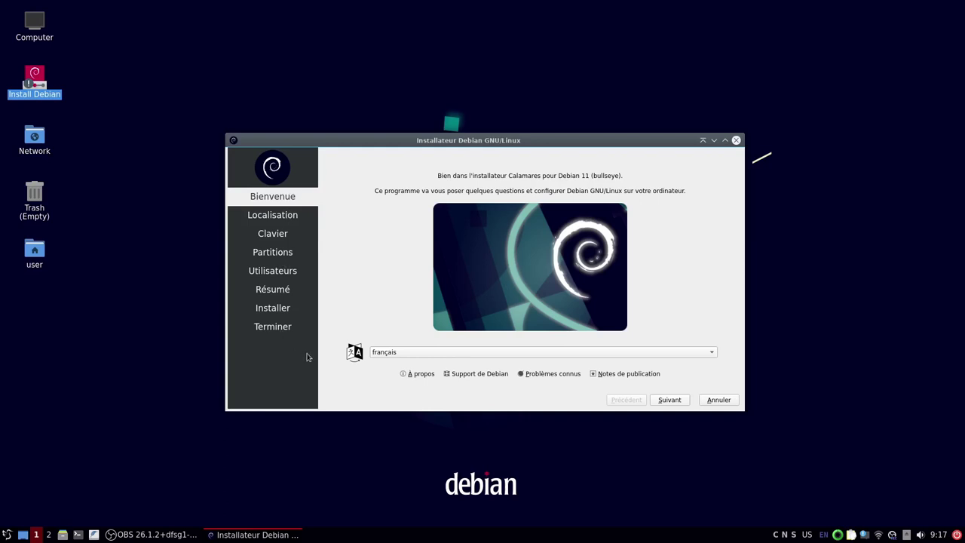
click(668, 400)
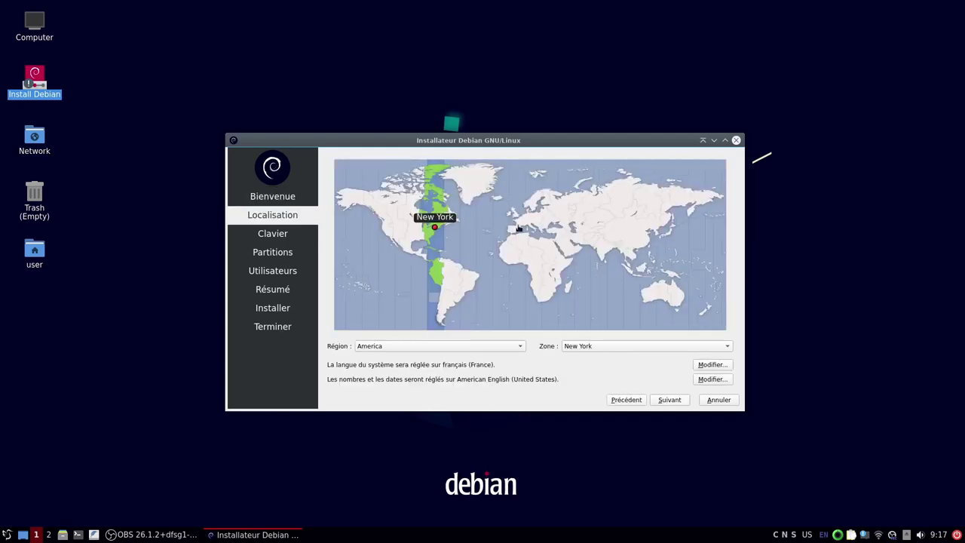
Set the installation's location to Europe, Paris and accept the default French keyboard layout.
click(518, 225)
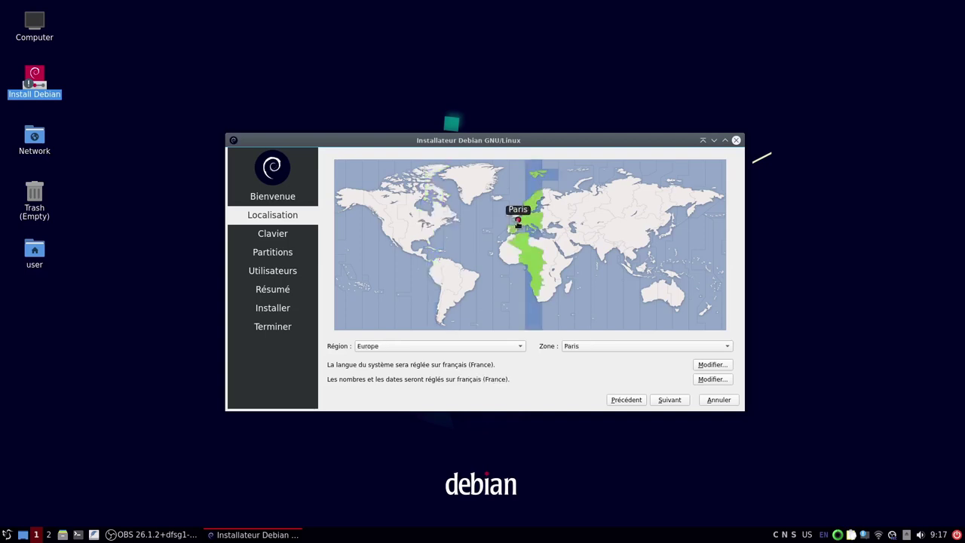
click(669, 399)
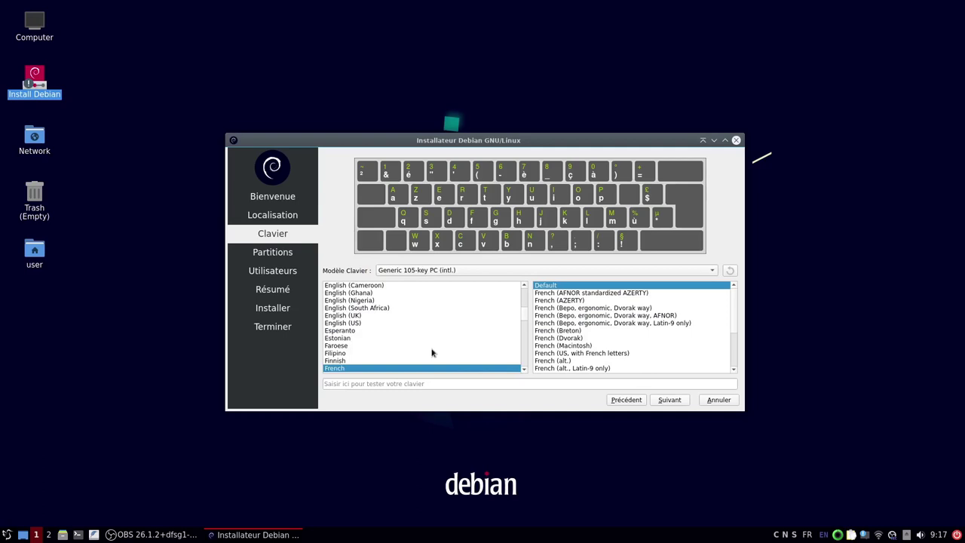
click(670, 400)
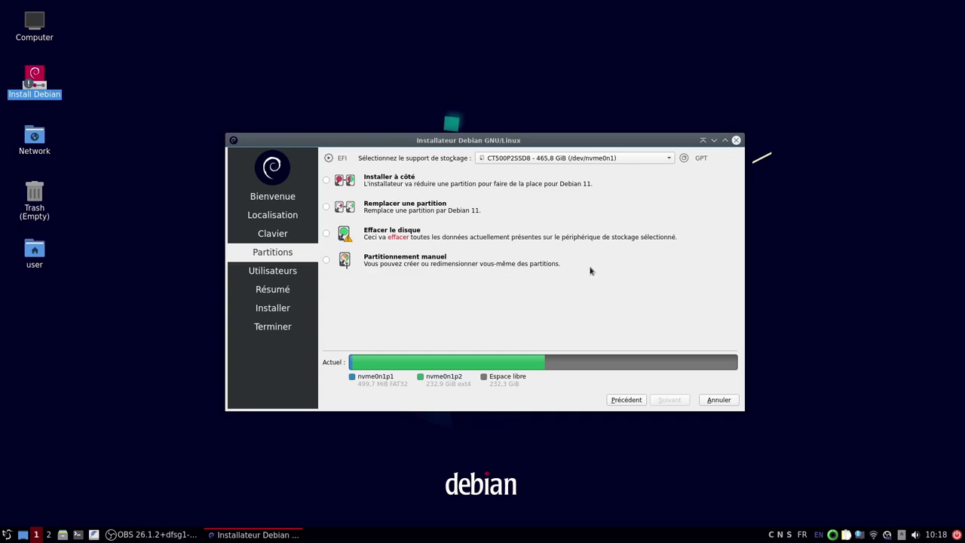
Try replacing partition nvme1n1p4 on the Skhynix BC501 NVMe 256GB disk with Debian.
click(658, 159)
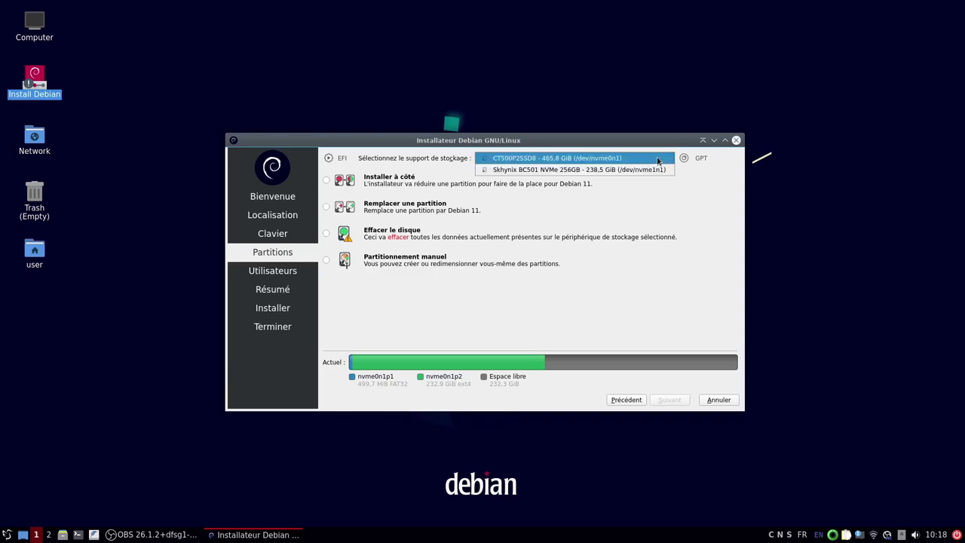
click(609, 174)
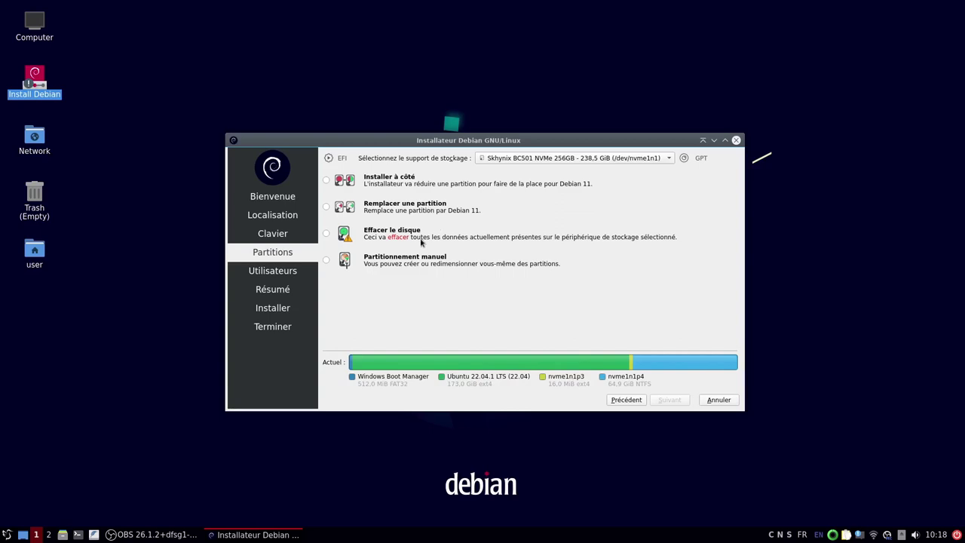
click(326, 207)
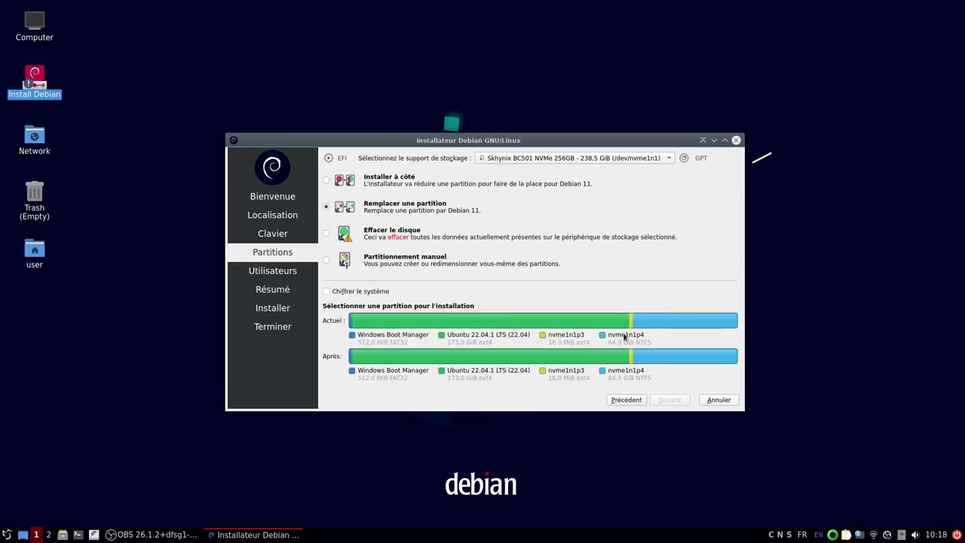
click(667, 322)
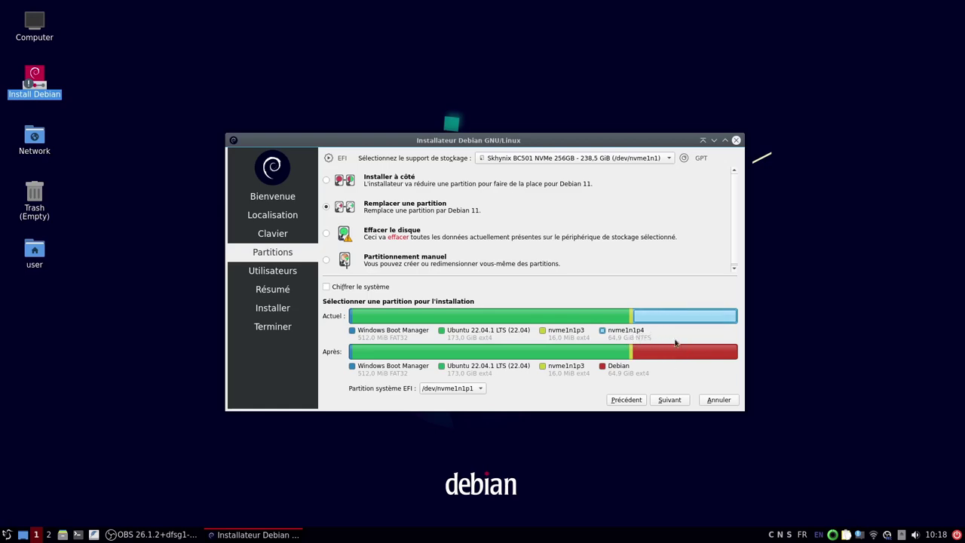
Try the replace-a-partition option on the CT500P2SSD8 disk, choosing its free space for Debian.
click(627, 159)
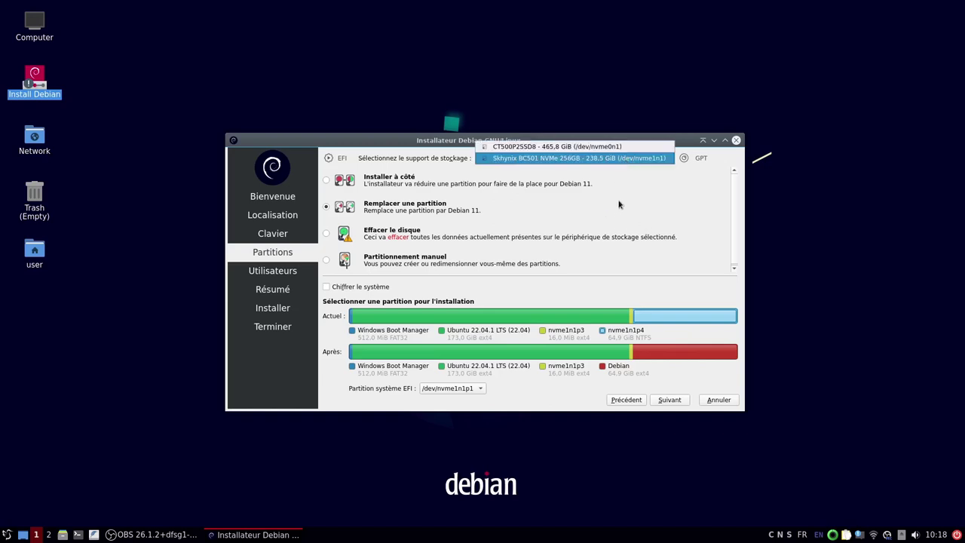
click(597, 148)
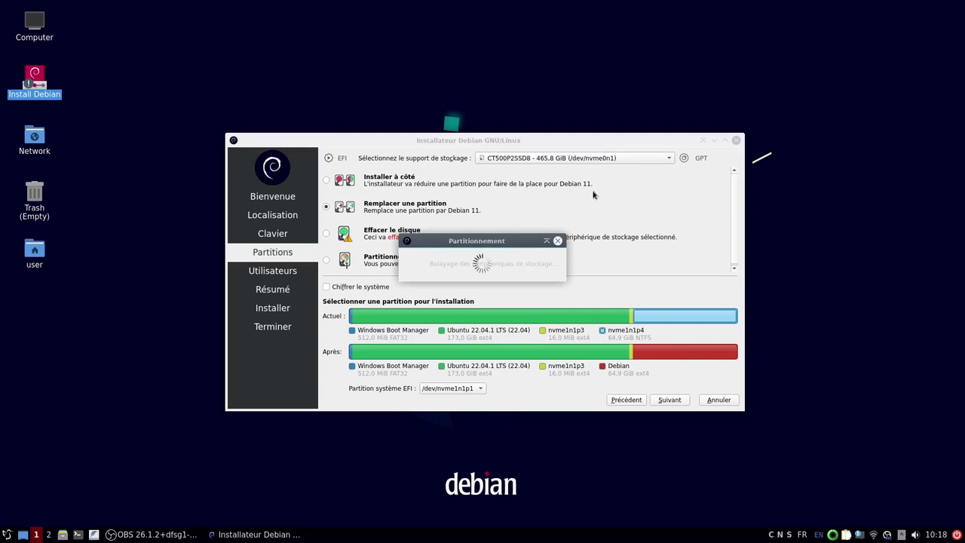
click(326, 208)
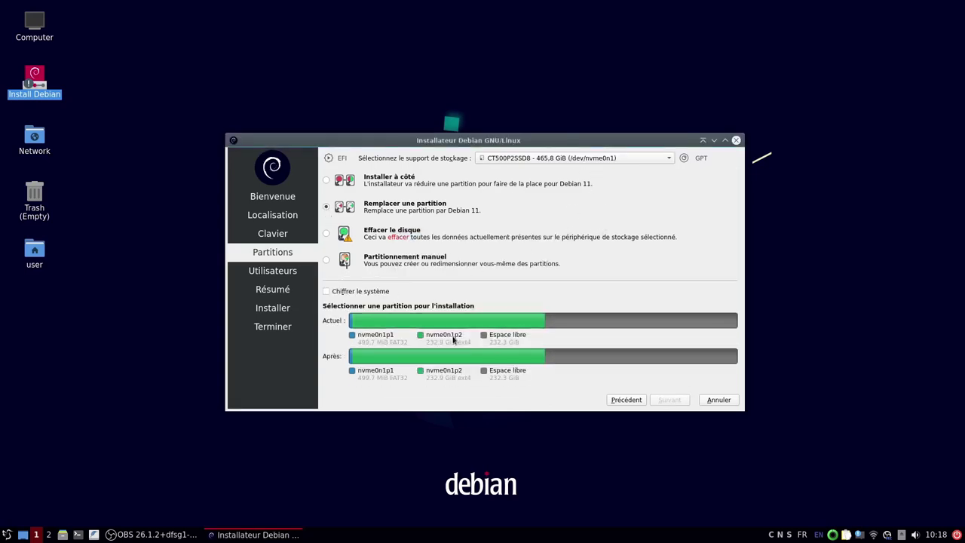
click(565, 325)
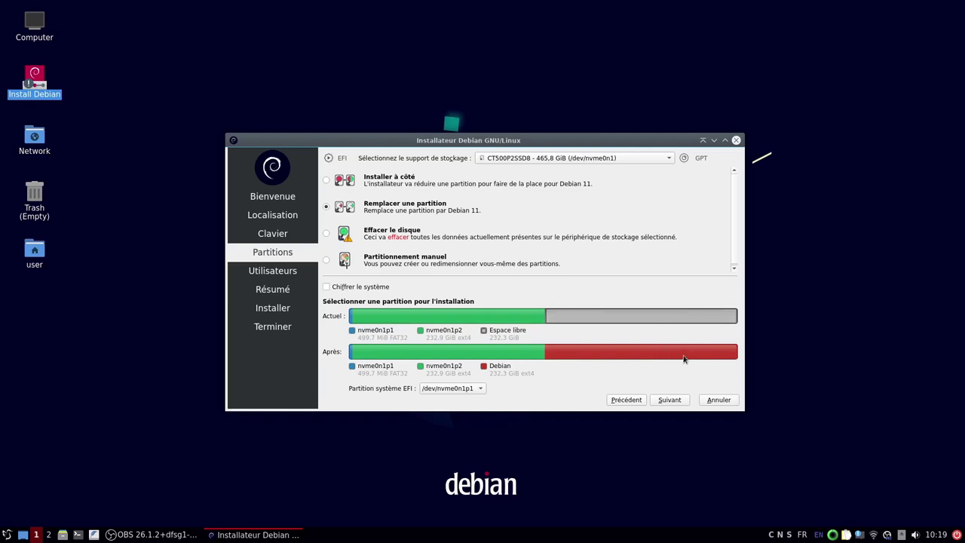
Choose manual partitioning for the CT500P2SSD8 disk and select the FAT32 partition /dev/nvme0n1p1.
click(326, 261)
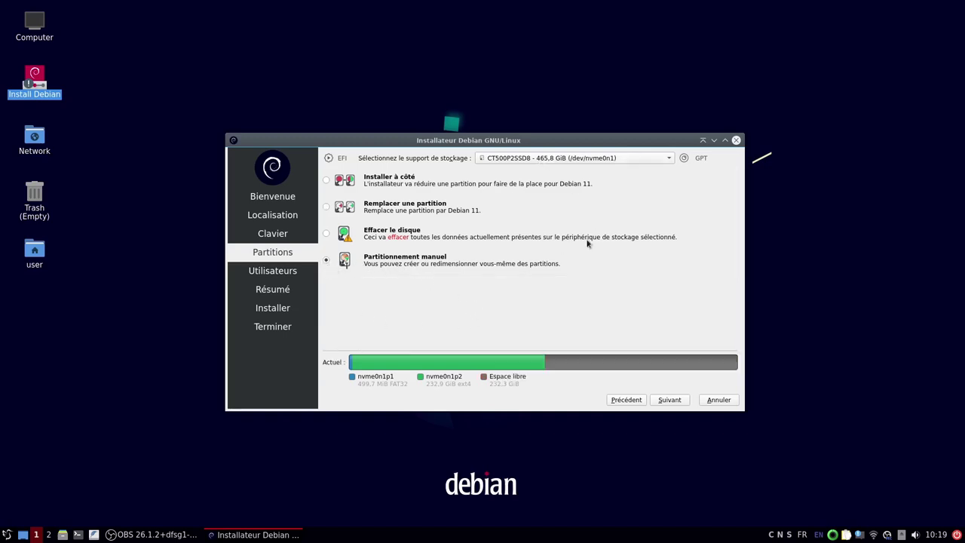
click(670, 401)
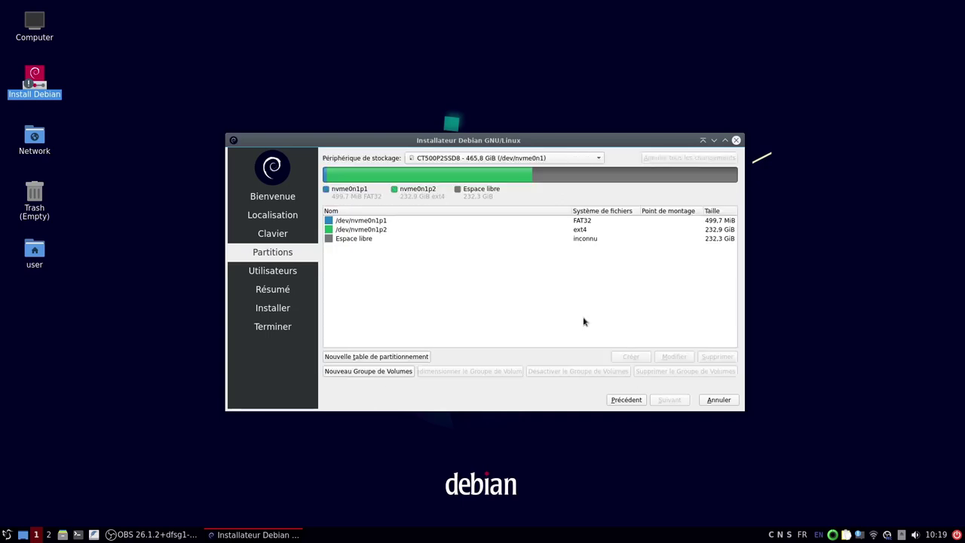
click(379, 223)
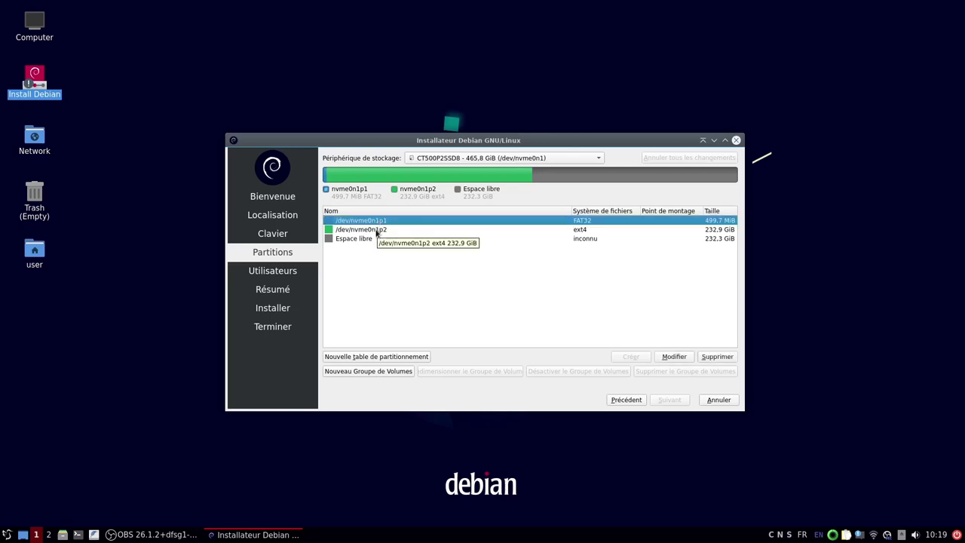
Create a linuxswap partition of 16878 MiB in the free space of the CT500P2SSD8 disk.
click(376, 231)
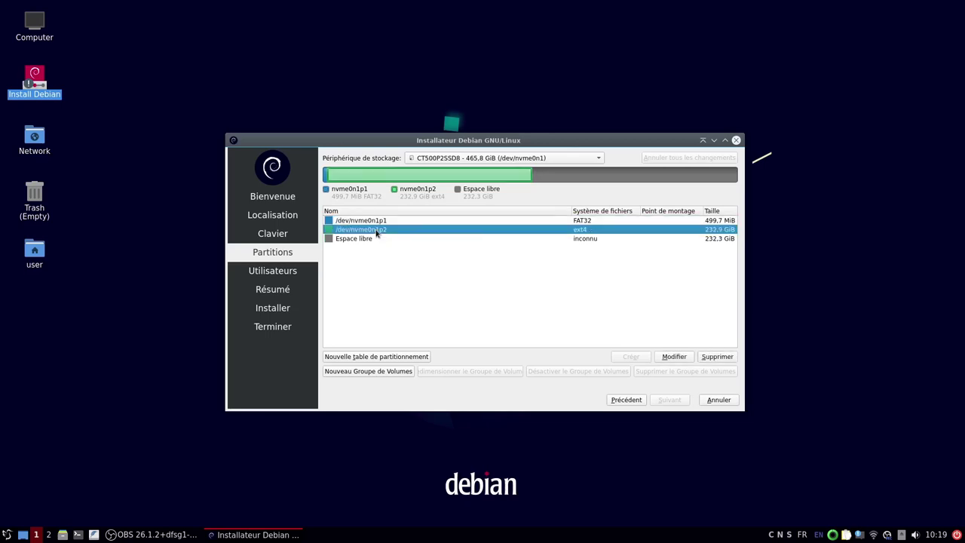
click(377, 242)
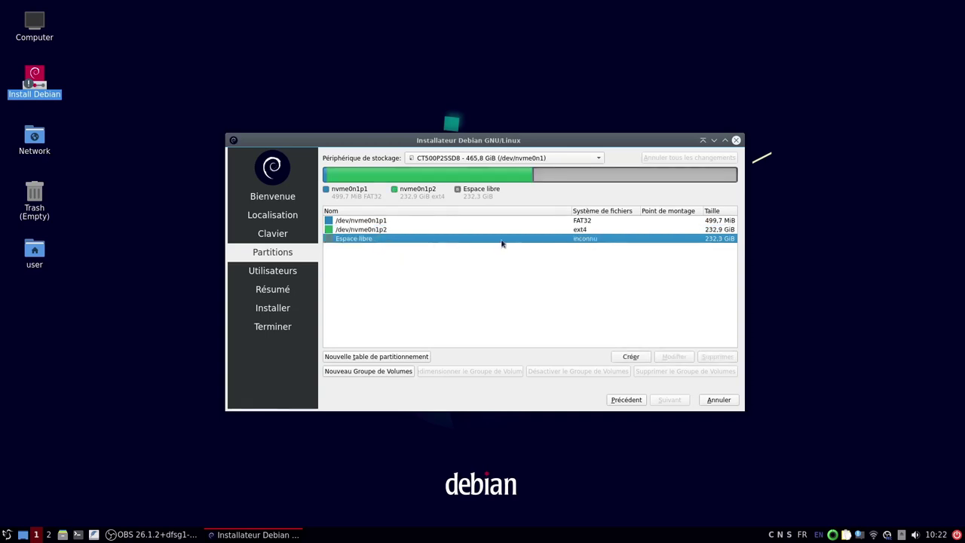
click(631, 358)
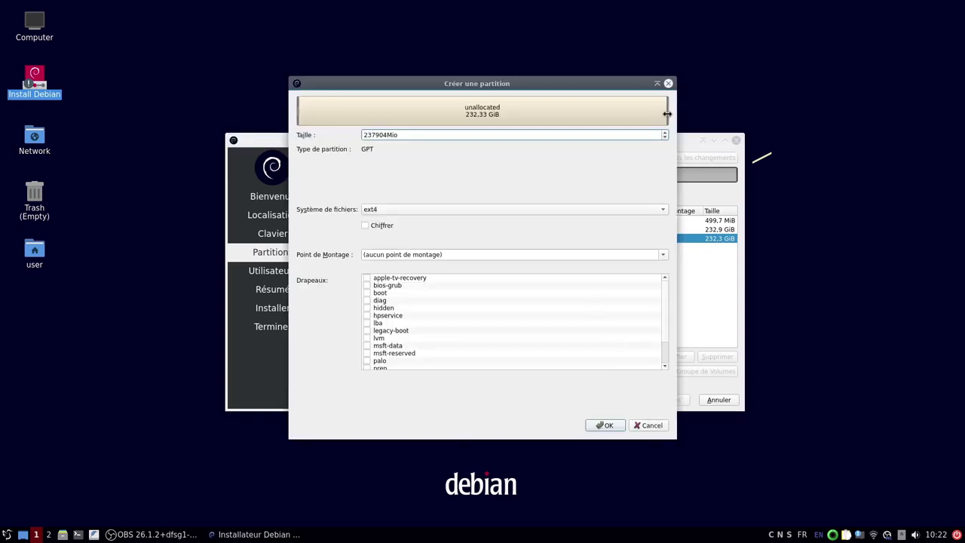
drag(667, 114, 324, 114)
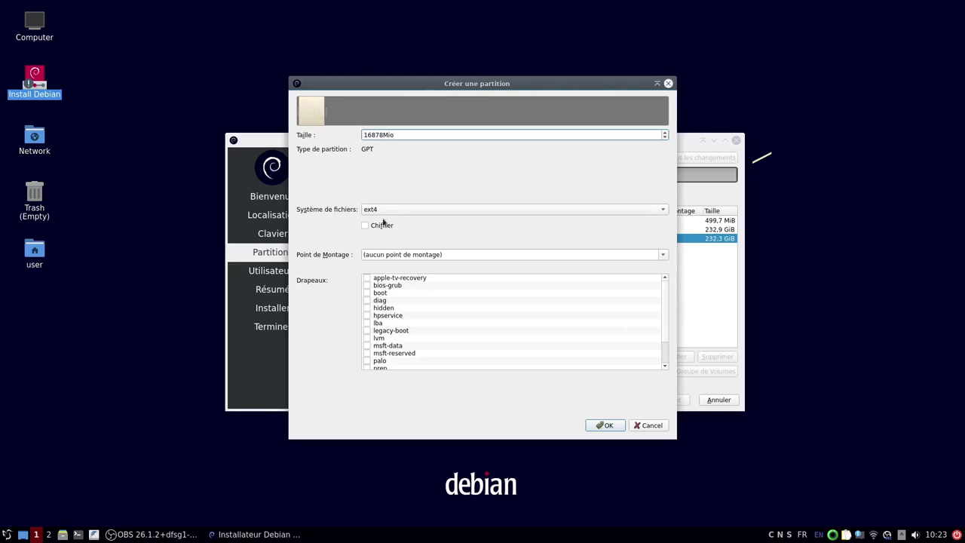
click(652, 212)
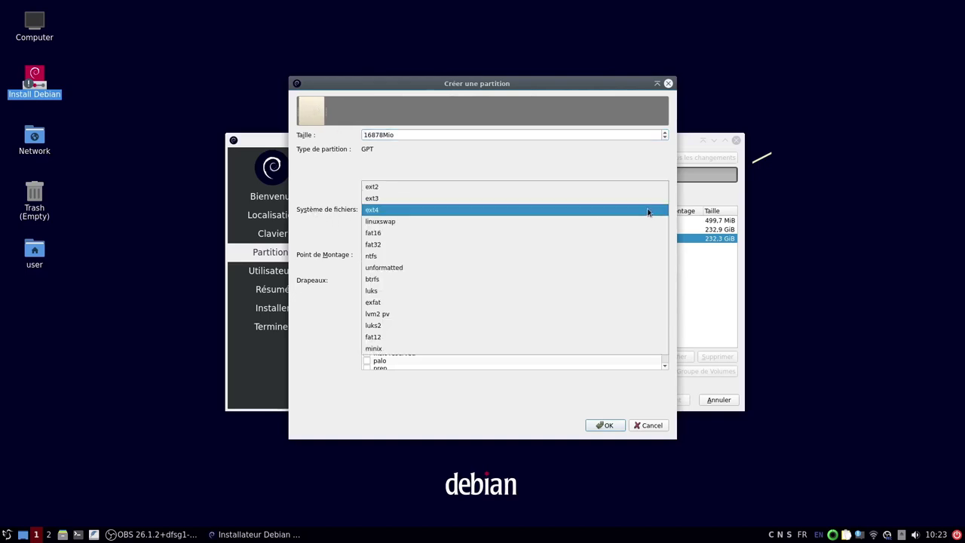
click(393, 222)
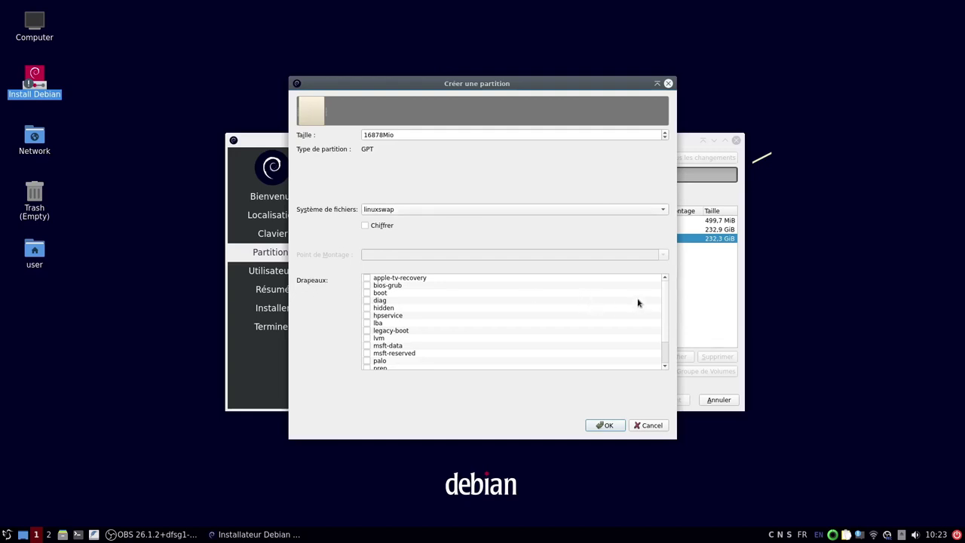
scroll(665, 303, down, 2)
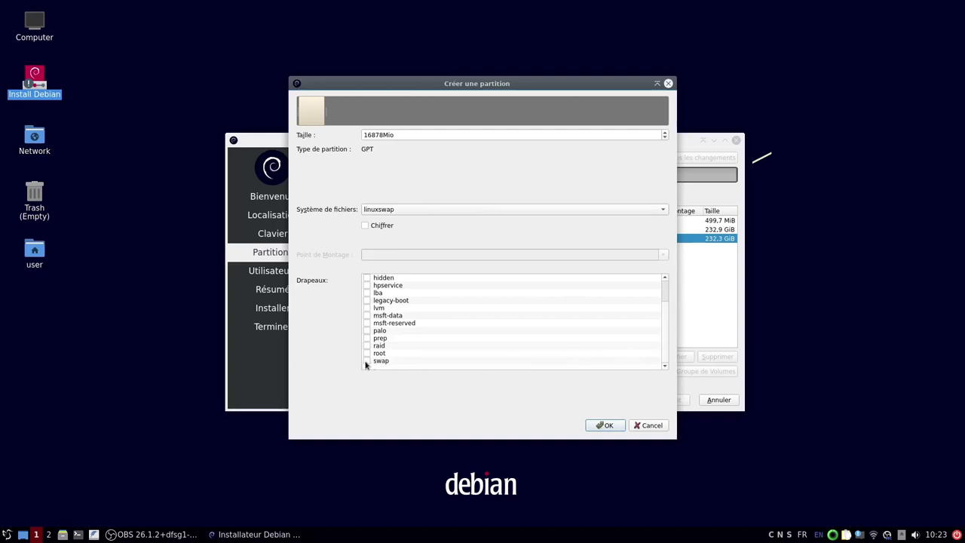
click(607, 426)
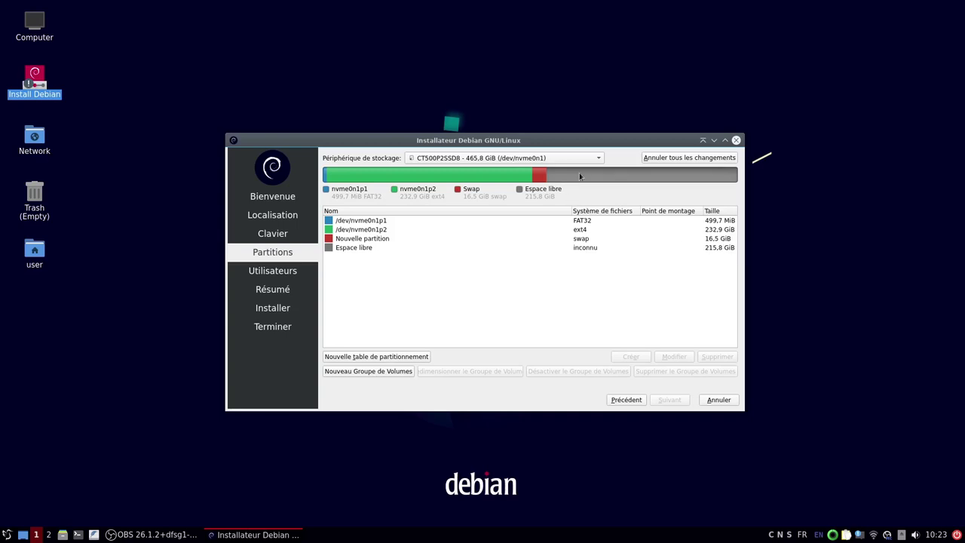
Create a 35280 MiB ext4 partition with mount point / in the remaining free space.
click(365, 249)
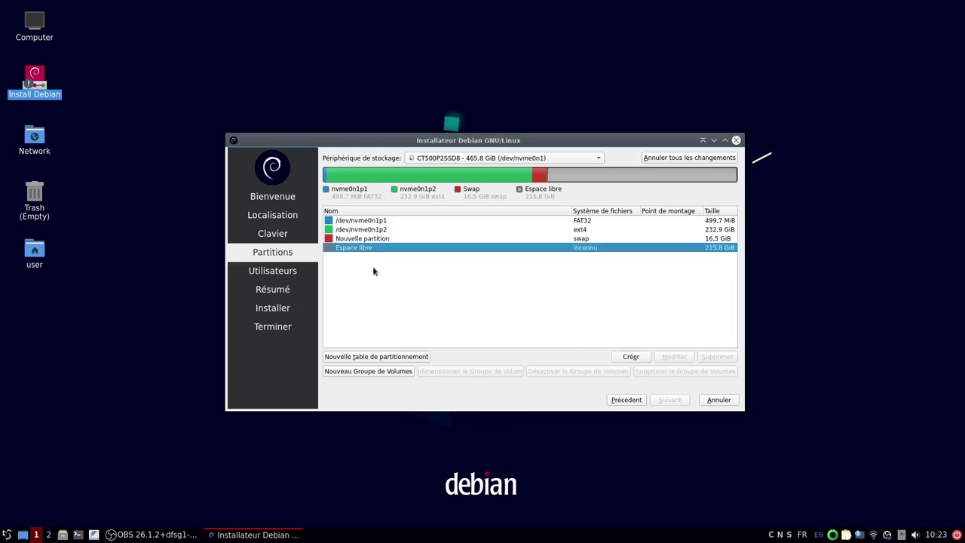
click(630, 357)
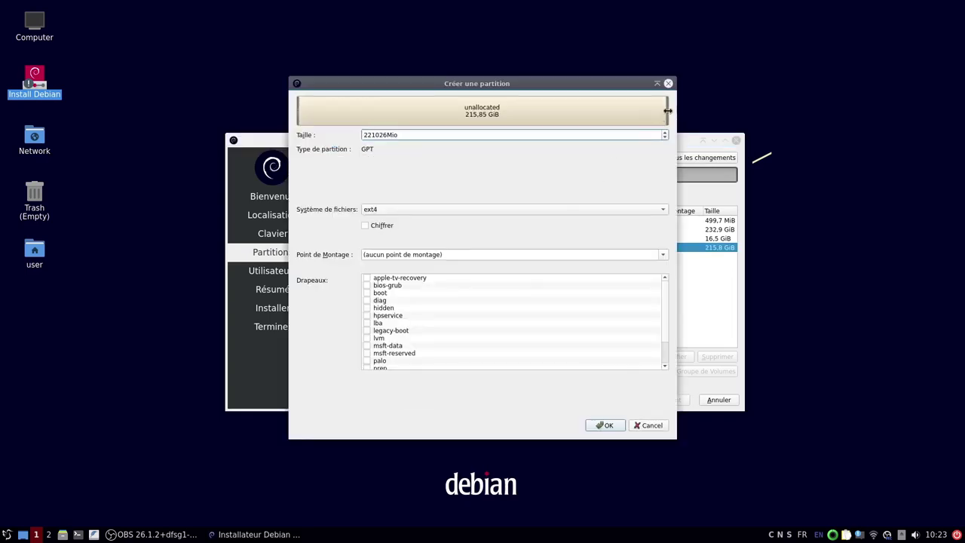
drag(667, 107, 358, 126)
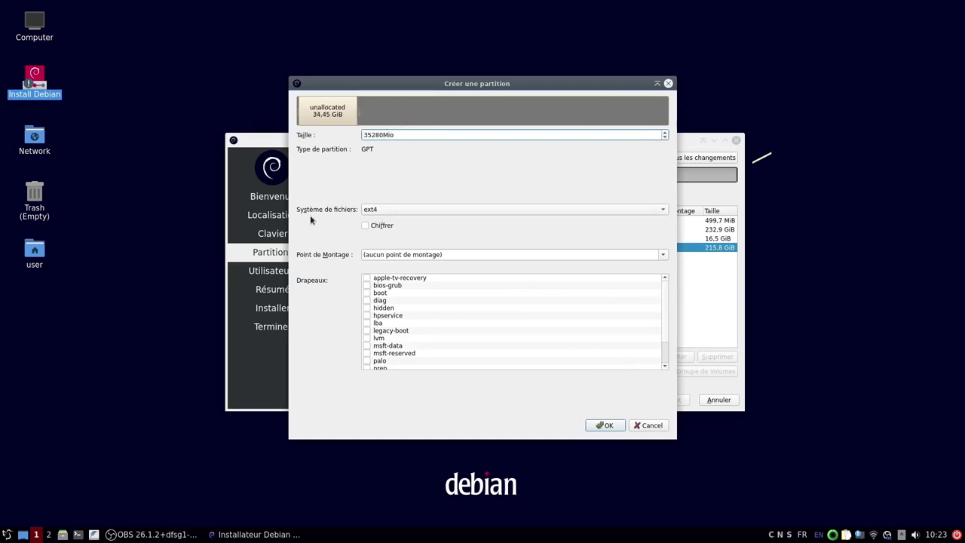
click(662, 259)
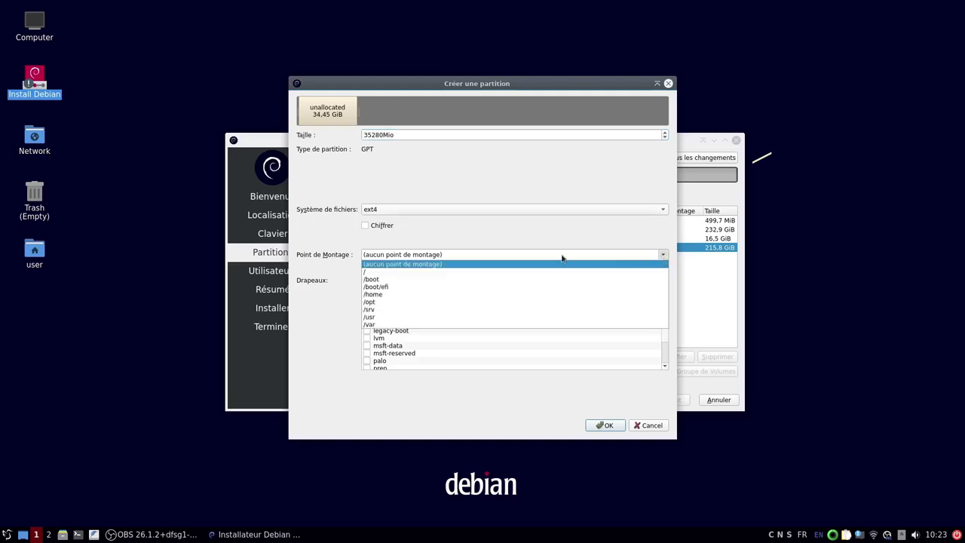
click(385, 273)
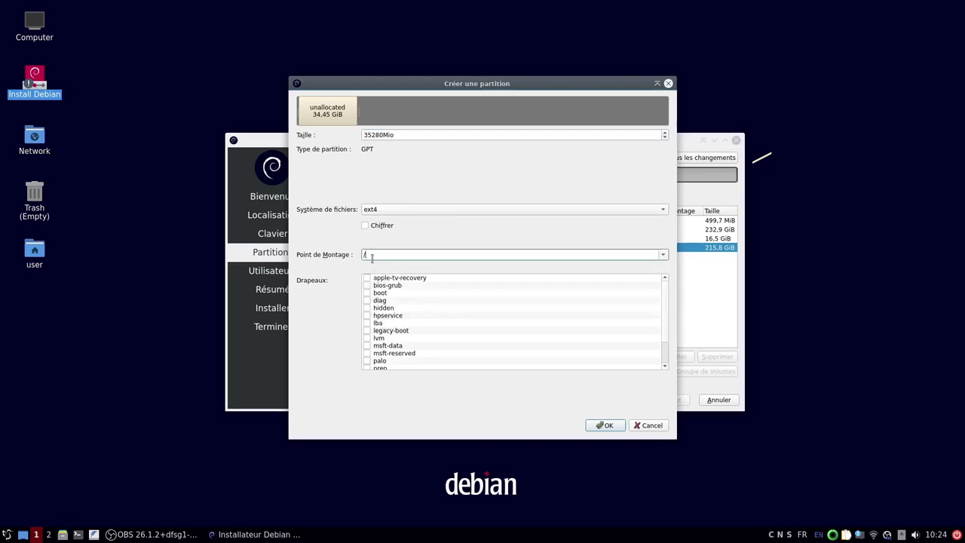
click(605, 426)
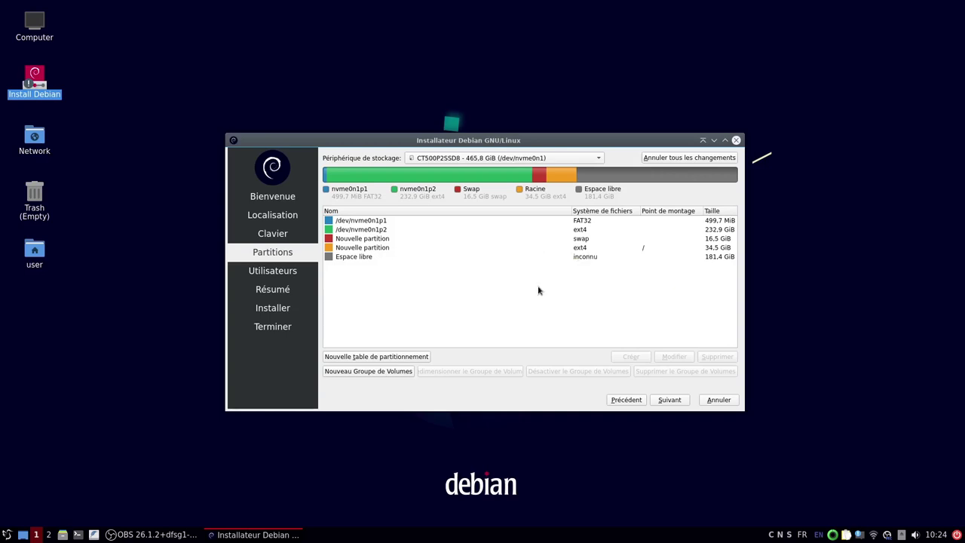
Set the mount point of /dev/nvme1n1p1 on the Skhynix BC501 disk to /boot/efi, keeping its content, and accept the partitioning.
click(574, 159)
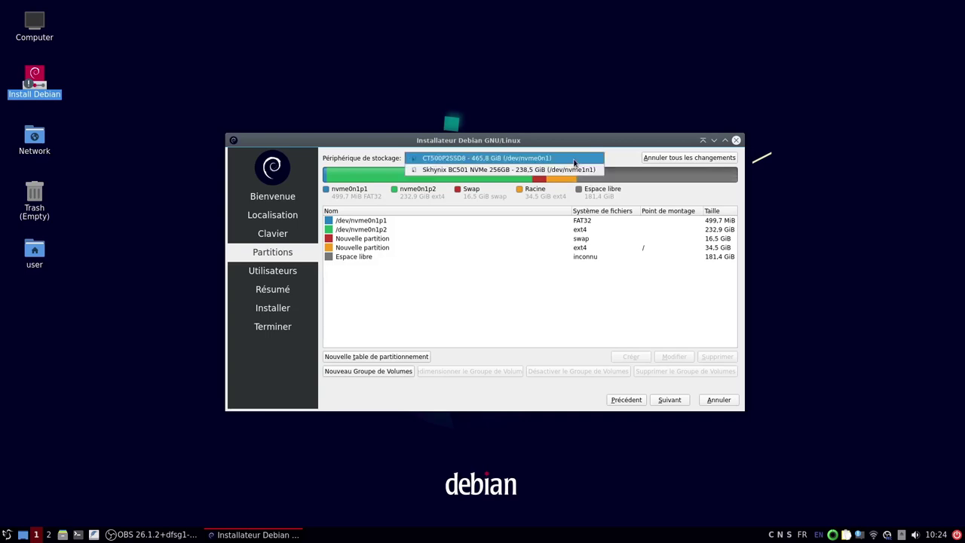
click(511, 172)
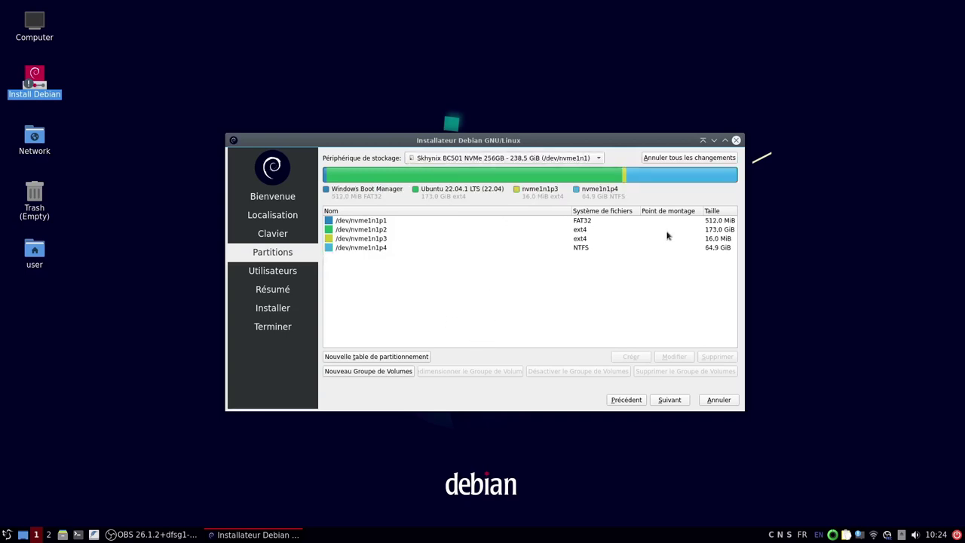
click(584, 221)
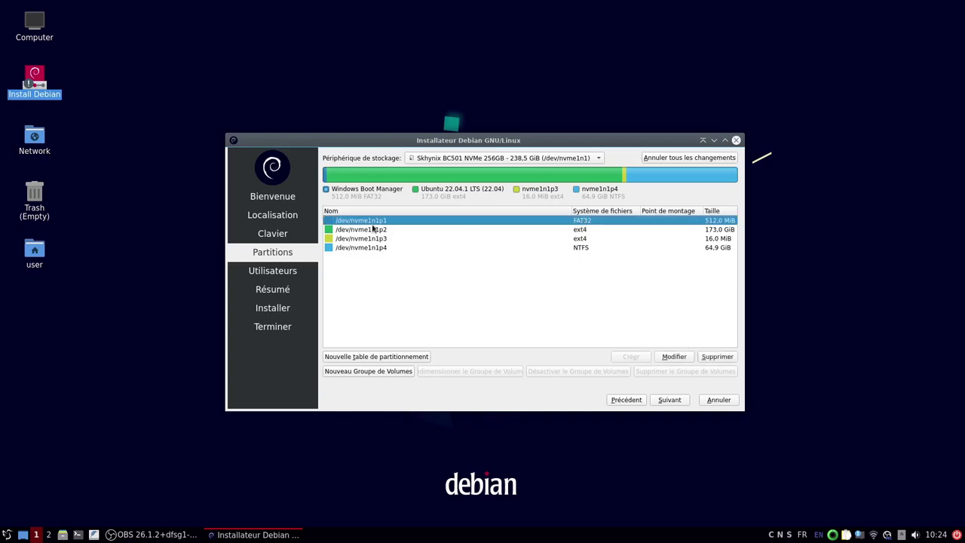
click(675, 357)
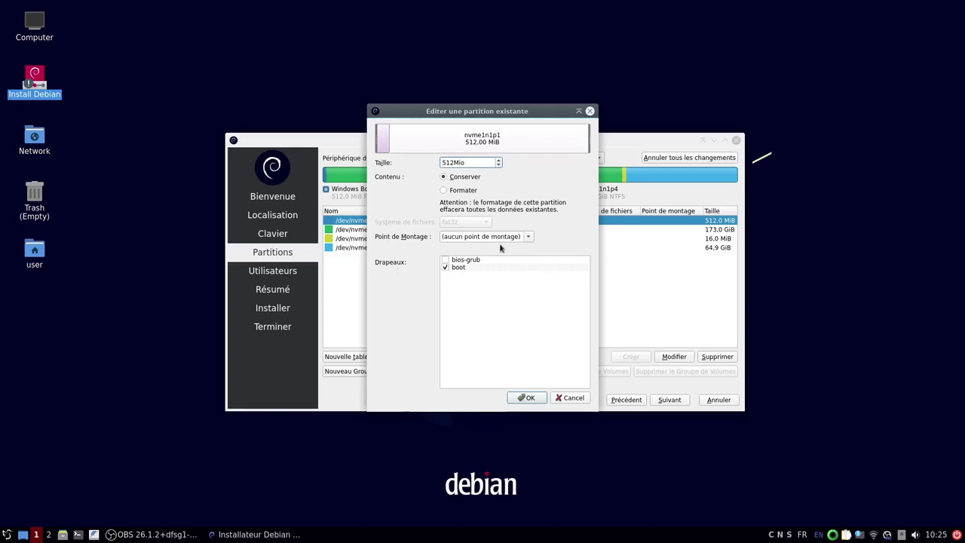
click(529, 239)
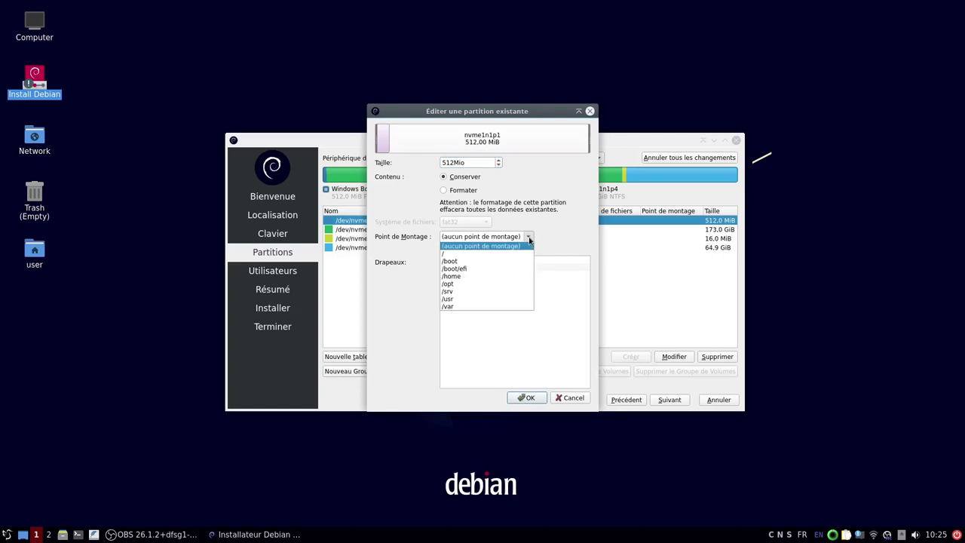
click(462, 270)
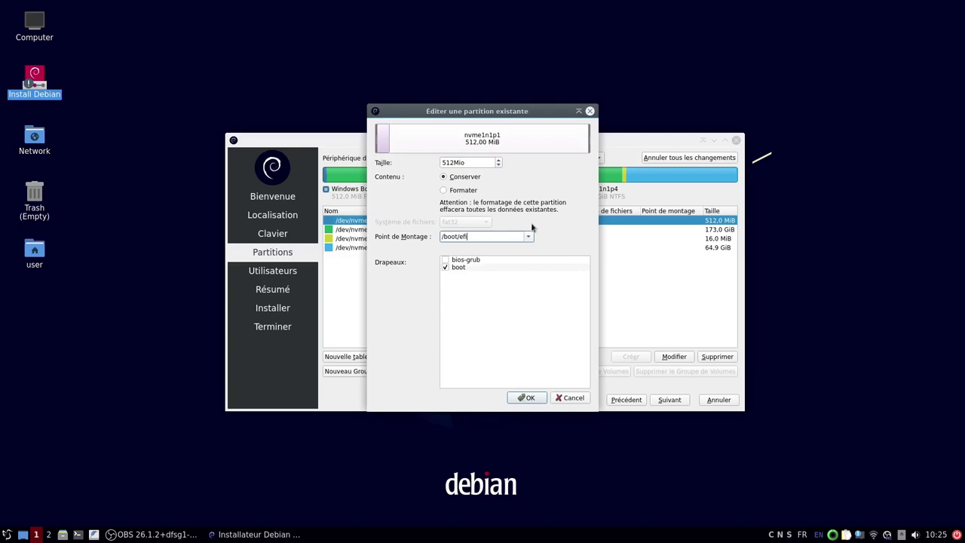
click(527, 397)
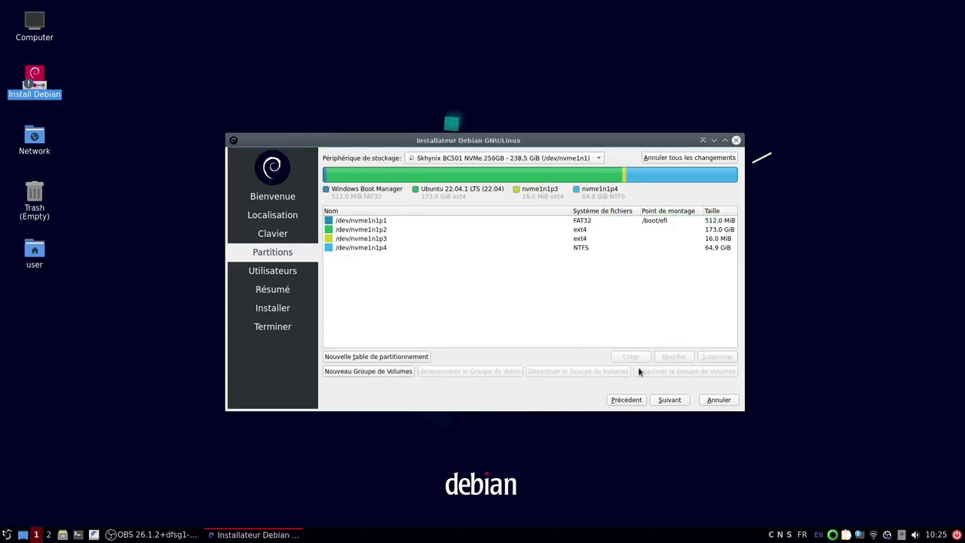
click(669, 400)
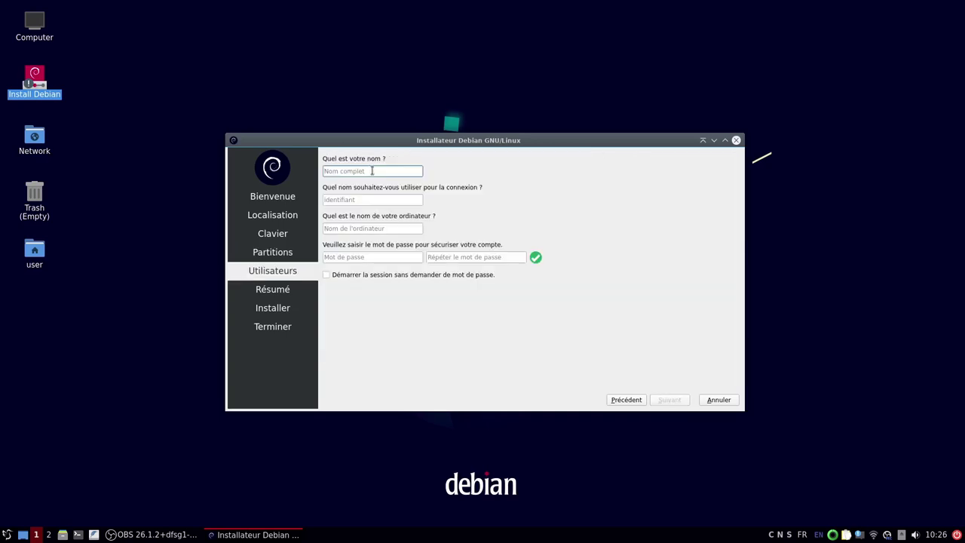
Enter the user's name, enter and repeat the account password, and continue to the installation summary.
text(Mickaël)
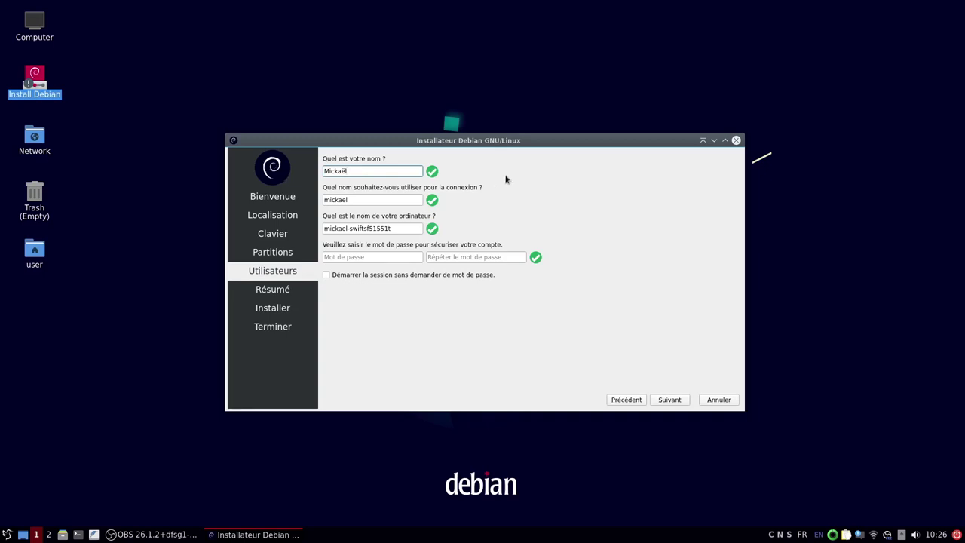
click(332, 259)
text(a)
key(Tab)
text(a)
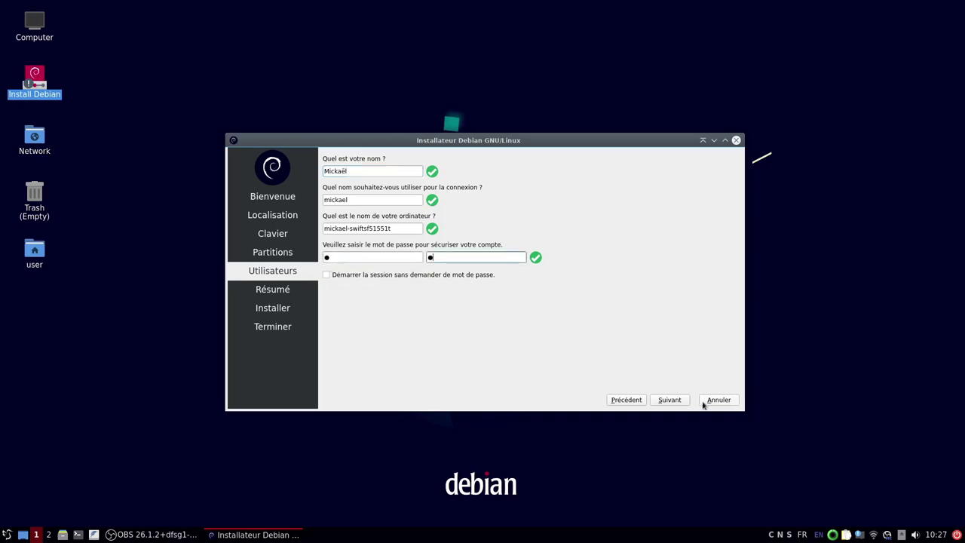
click(669, 400)
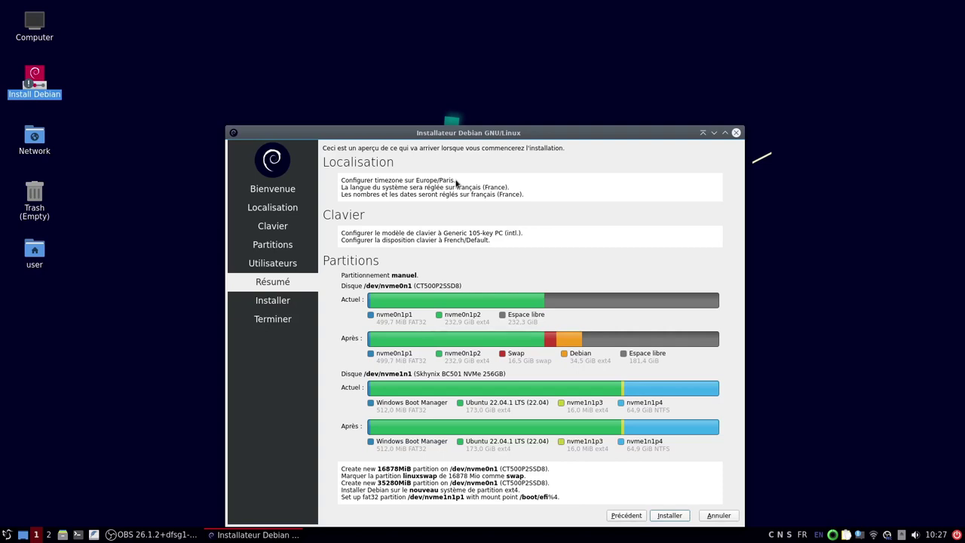
Install Debian with the summarised settings and restart the computer once the installation finishes.
click(668, 516)
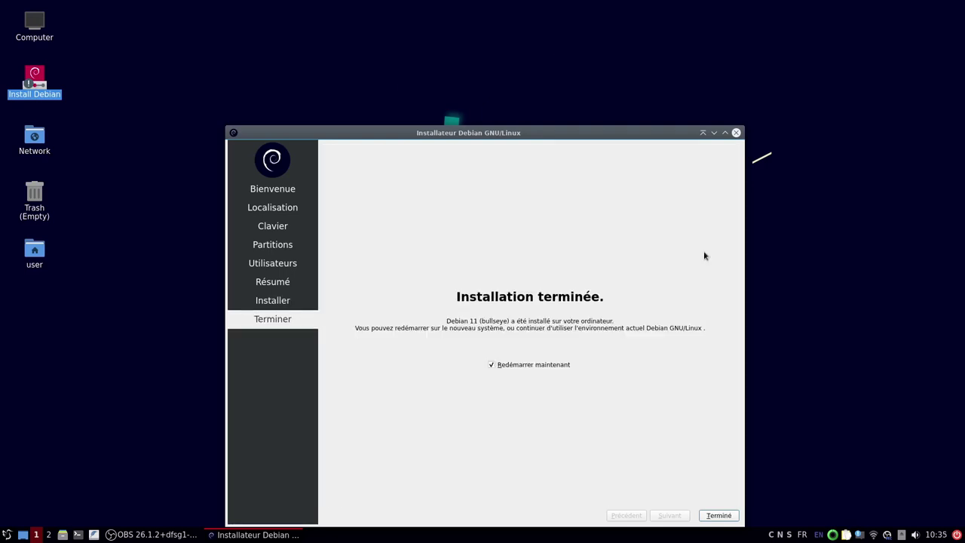
click(519, 364)
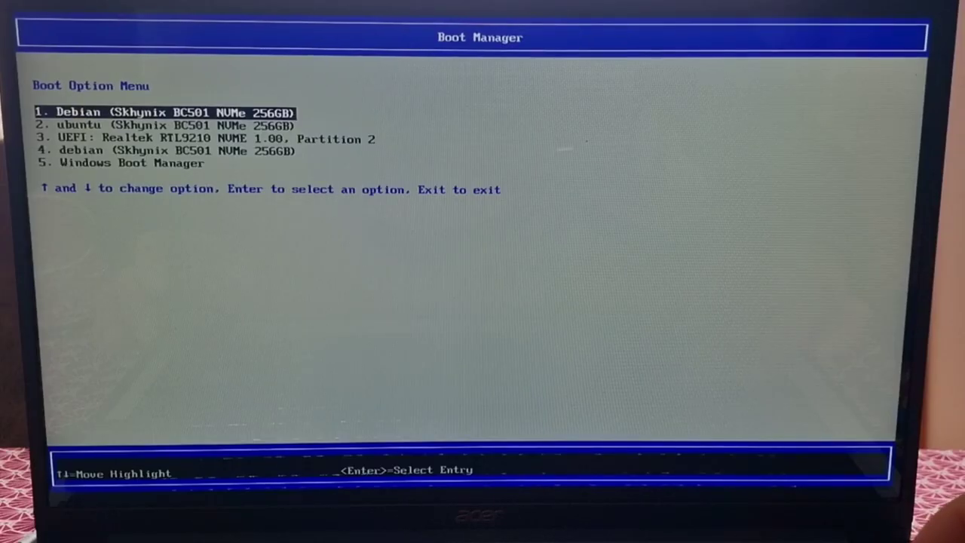
Review the boot manager's entries and boot the first Debian entry on the Skhynix BC501 NVMe 256GB disk.
key(Down)
key(Down)
key(Down)
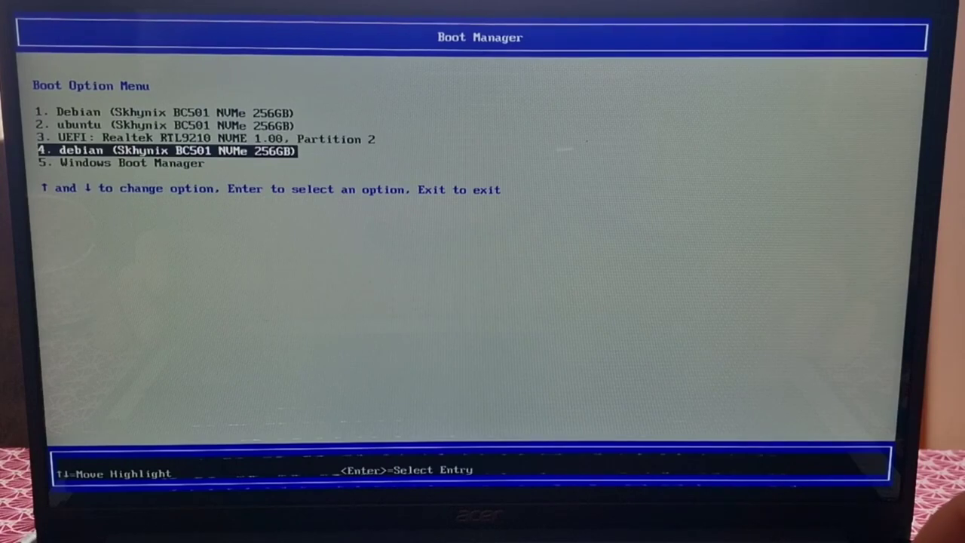
key(Up)
key(Up)
key(Up)
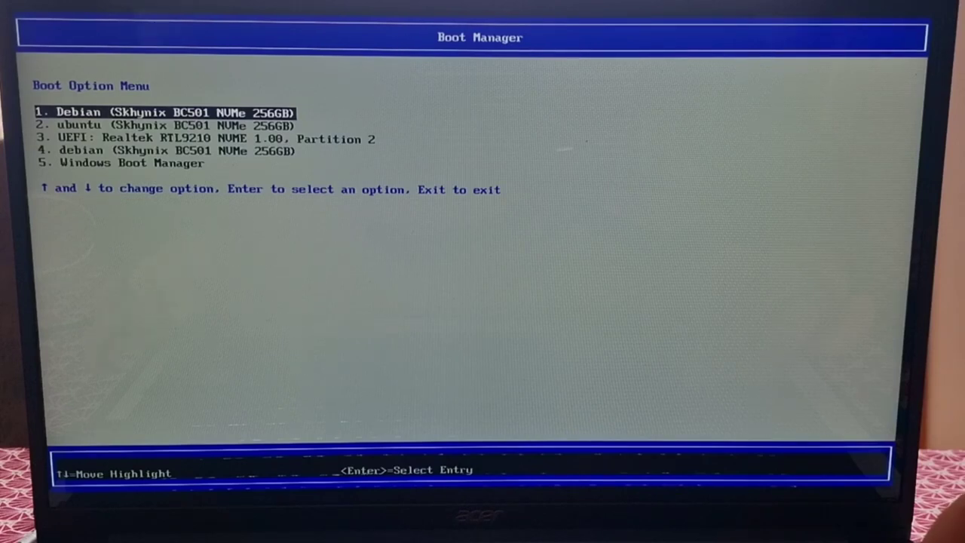
key(Down)
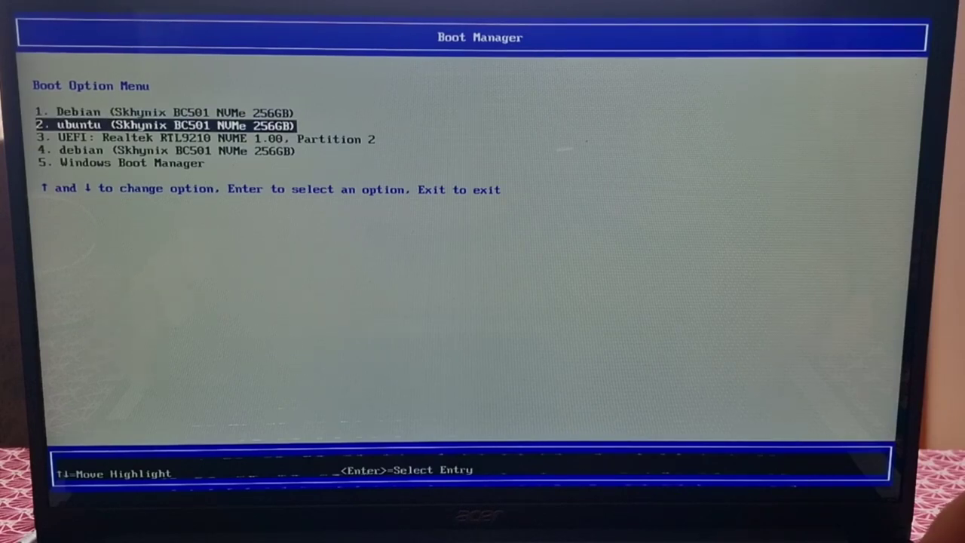
key(Up)
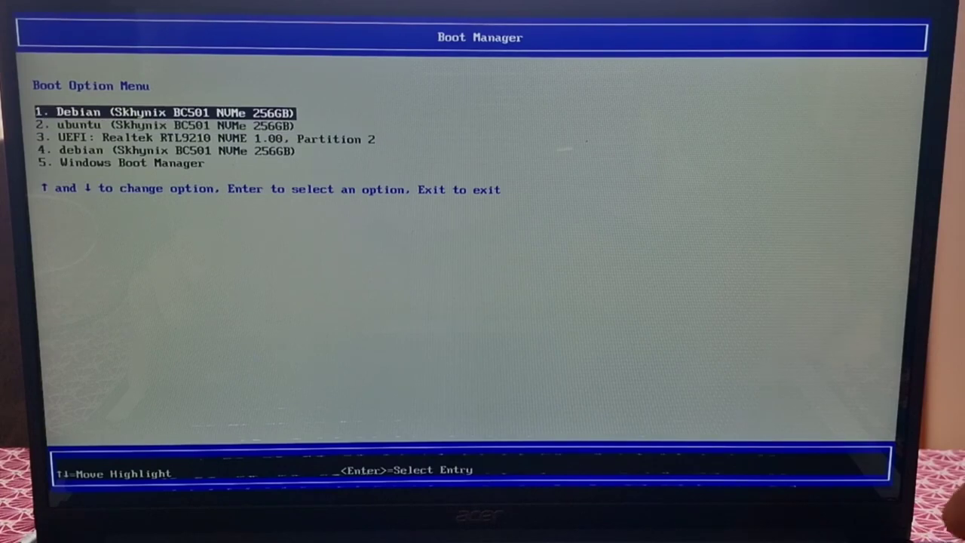
key(Return)
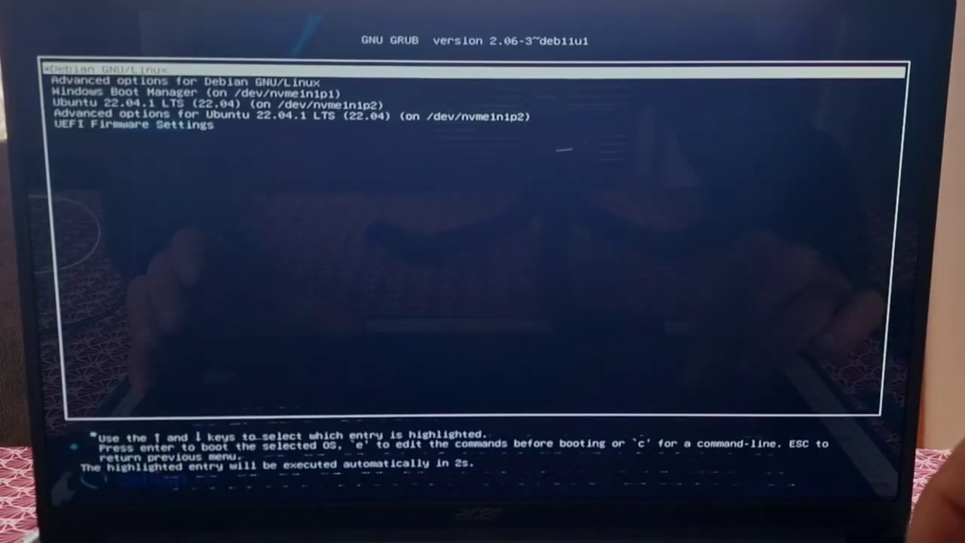
Review the GRUB entries for Debian, Windows Boot Manager and Ubuntu 22.04.1 LTS, and boot Debian GNU/Linux.
key(Down)
key(Down)
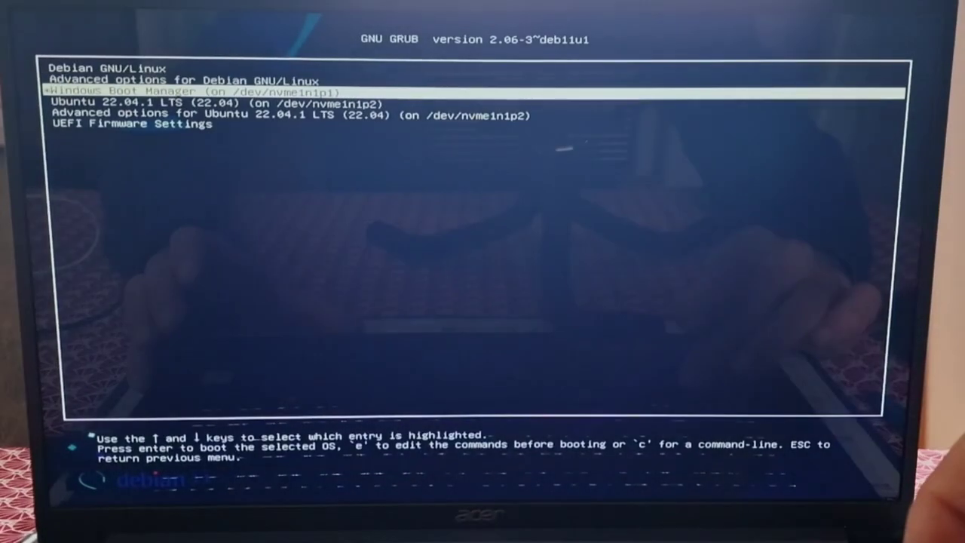
key(Down)
key(Down)
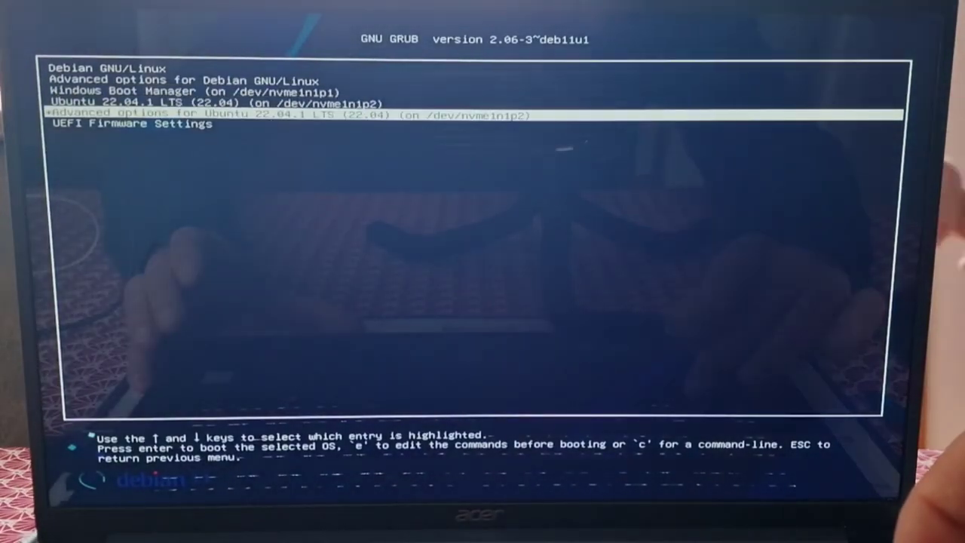
key(Up)
key(Up)
key(Up)
key(Up)
key(Down)
key(Down)
key(Down)
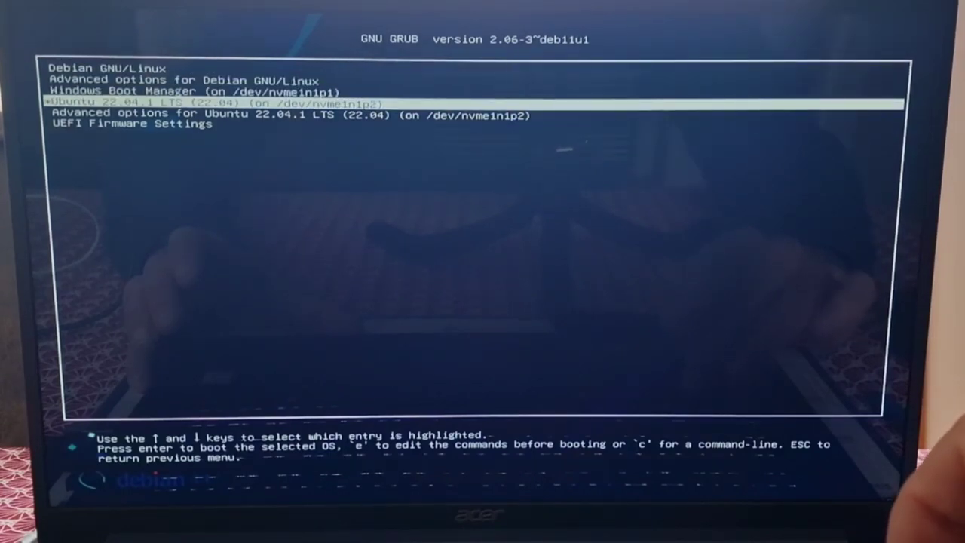
key(Up)
key(Up)
key(Up)
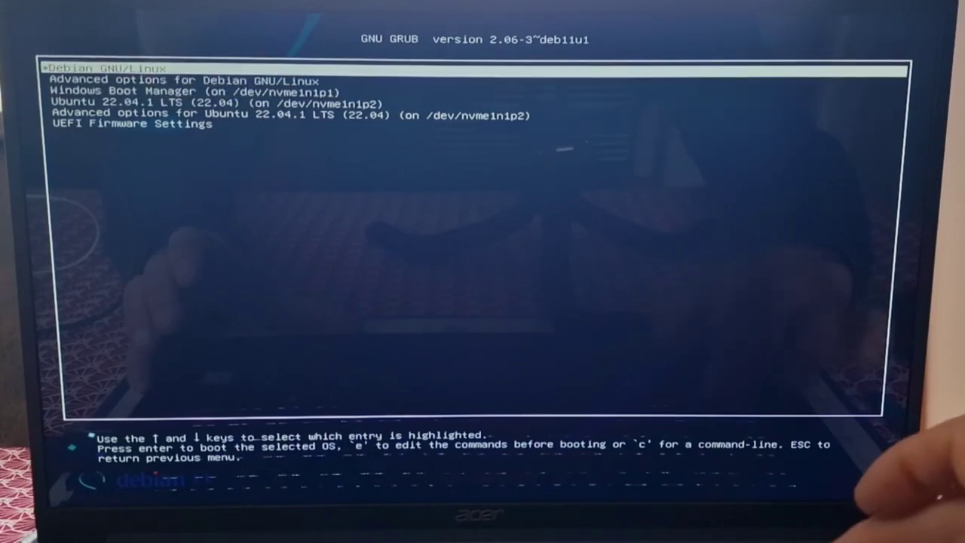
key(Return)
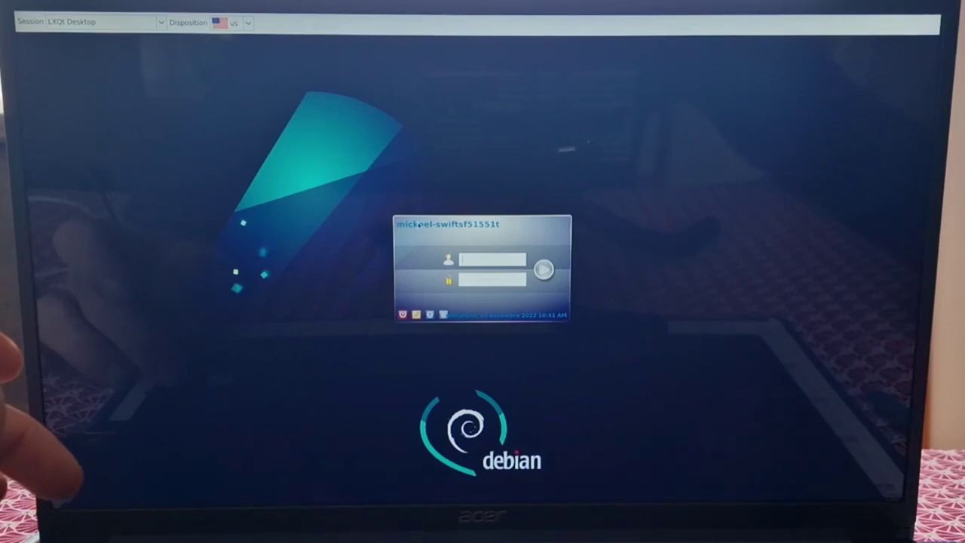
Switch the login screen's keyboard layout to French, and enter the username and the account password.
key(alt+shift)
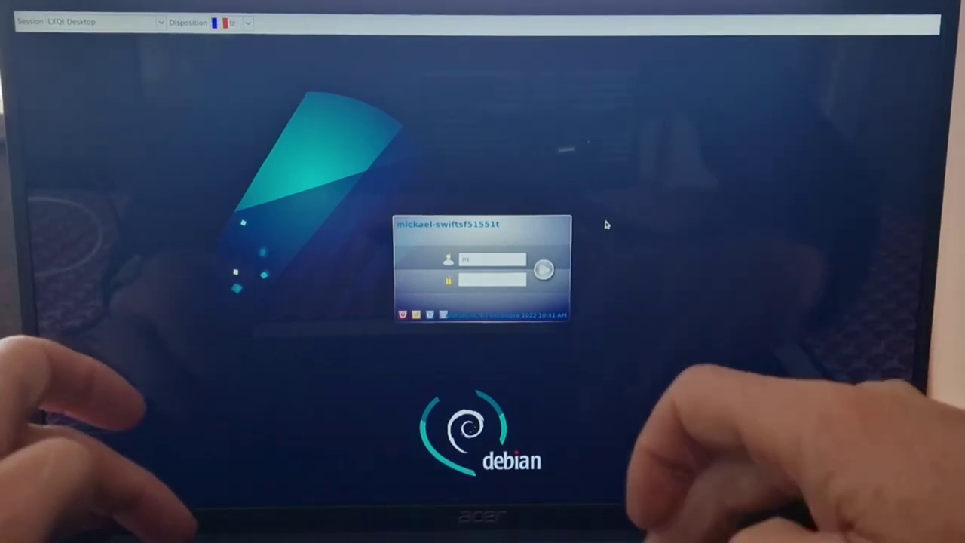
text(mickael)
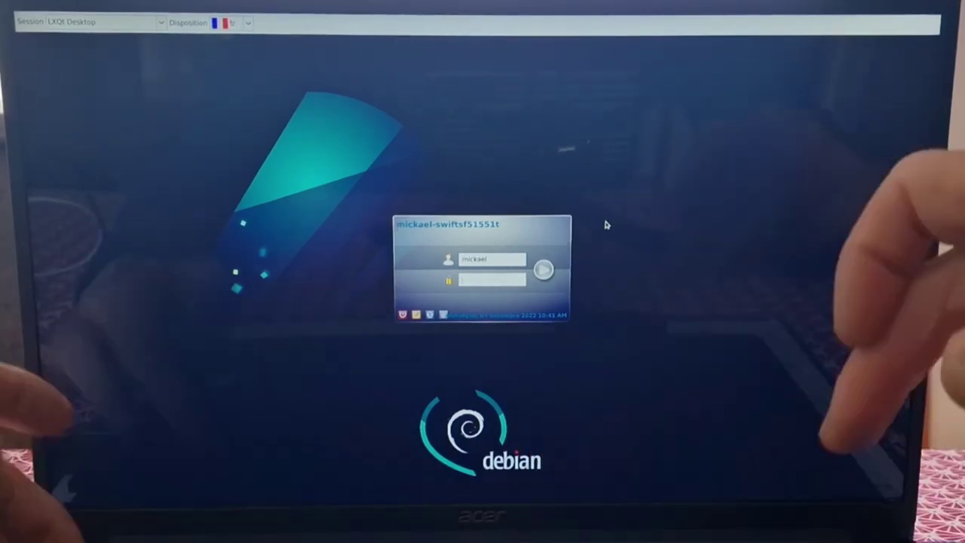
key(Tab)
text(*)
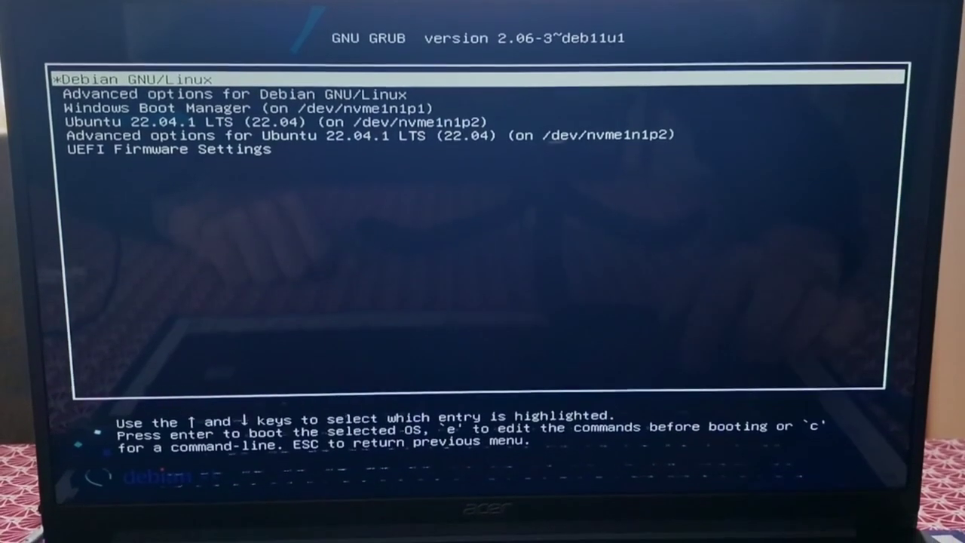
Boot the Ubuntu 22.04.1 LTS entry on /dev/nvme1n1p2 from the GRUB menu.
key(Down)
key(Down)
key(Down)
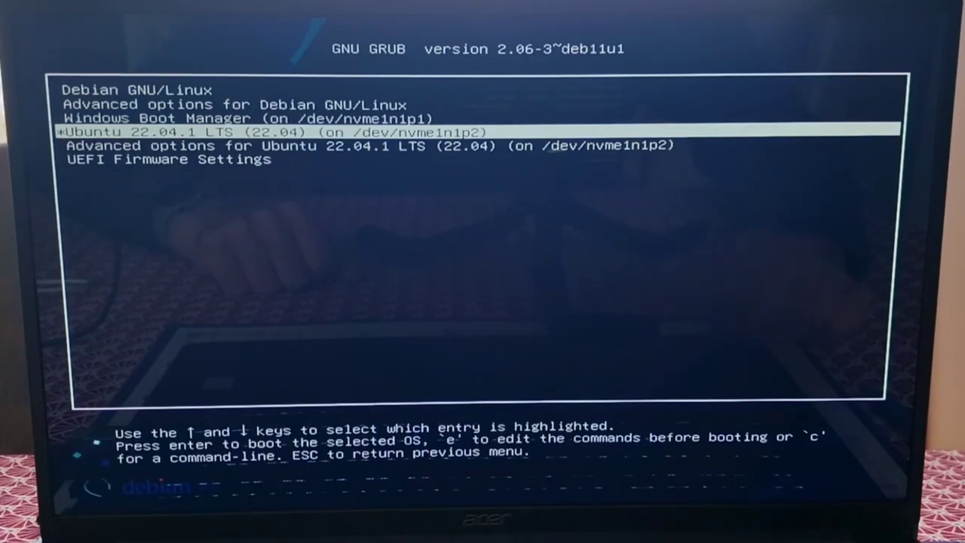
key(Return)
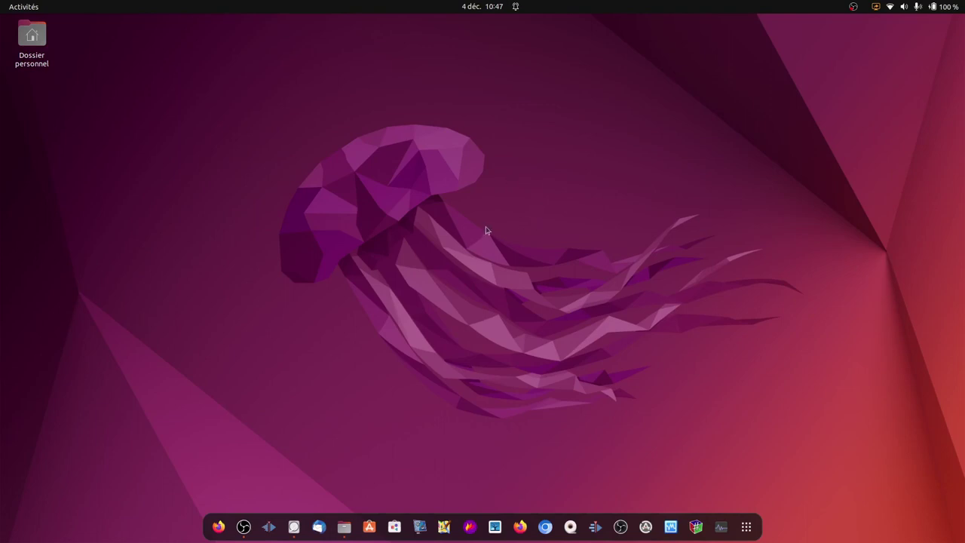
Open Disks and examine the root, swap and EFI partitions on the 500 GB and 256 GB disks.
click(293, 530)
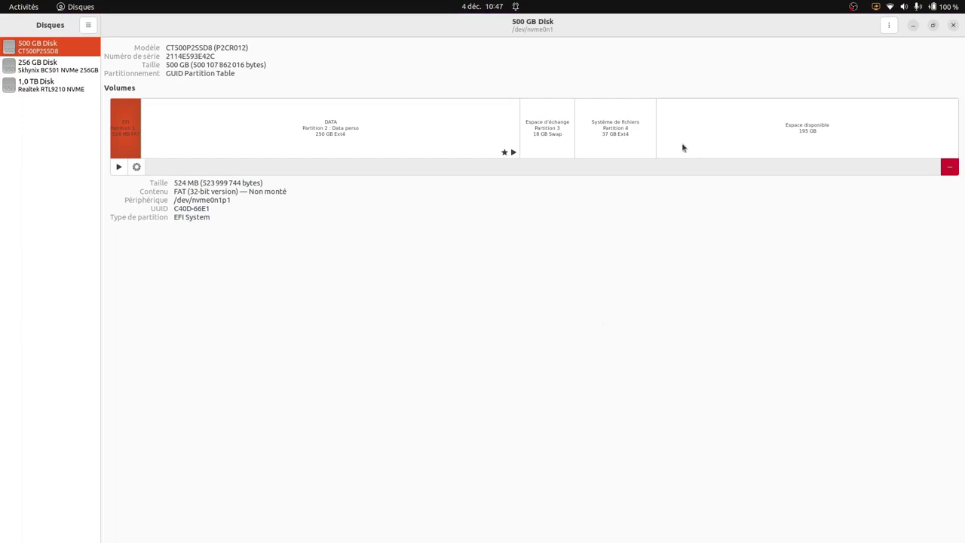
click(614, 135)
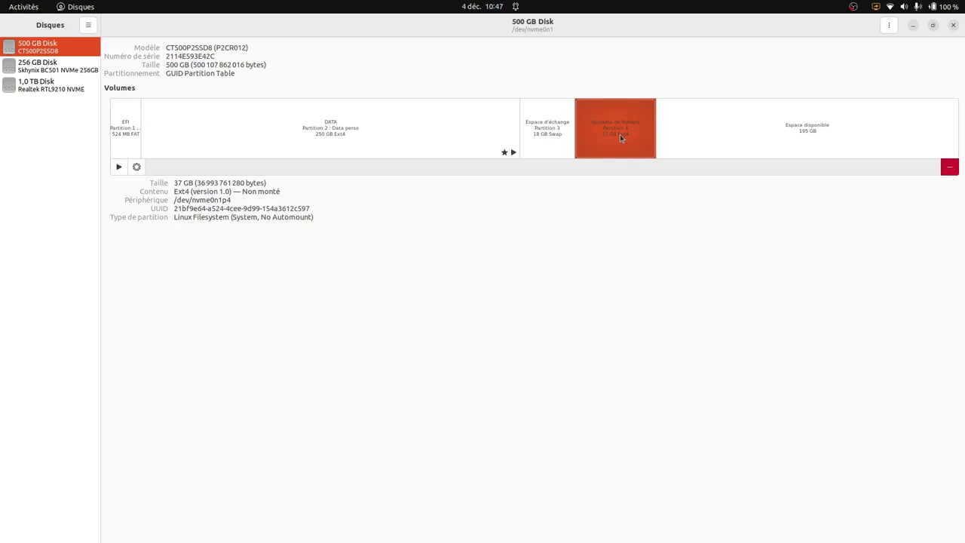
click(538, 126)
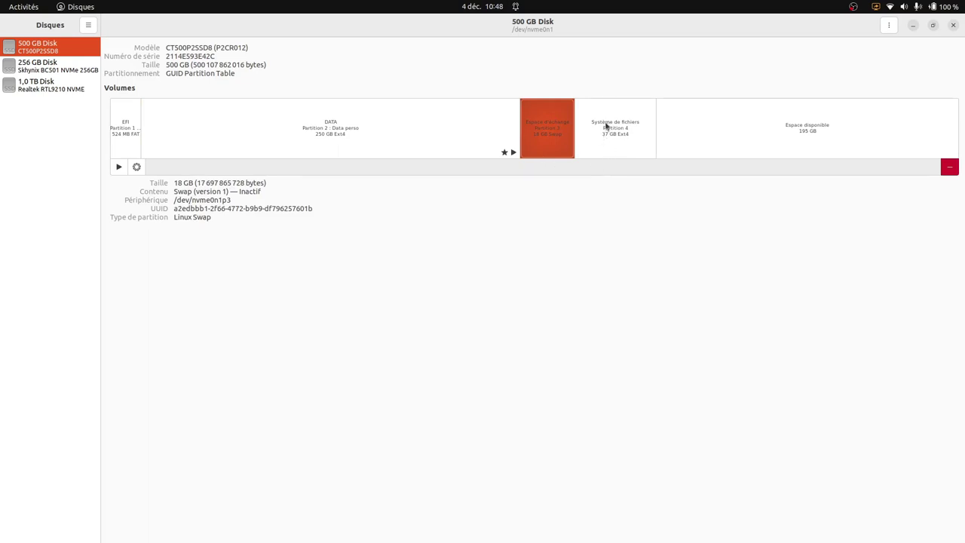
key(Left)
key(Left)
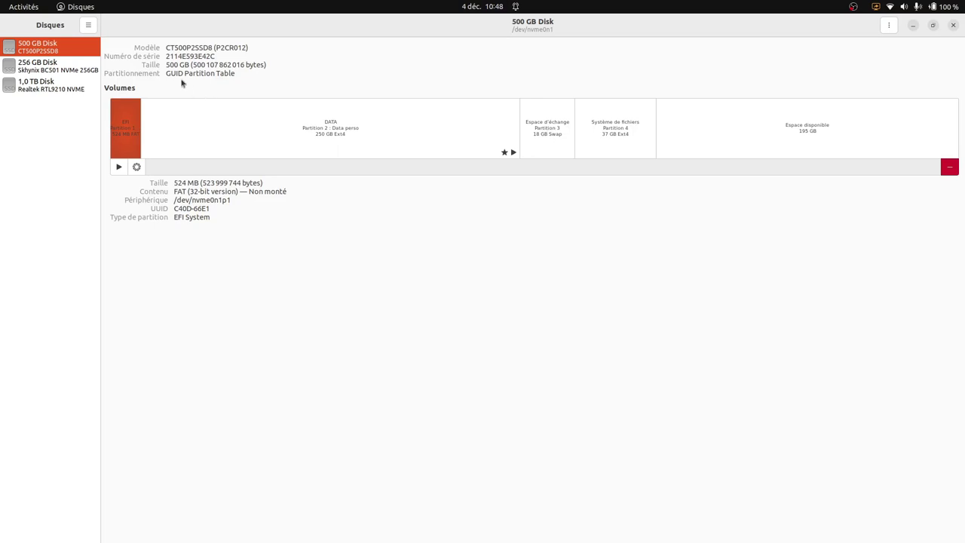
click(60, 73)
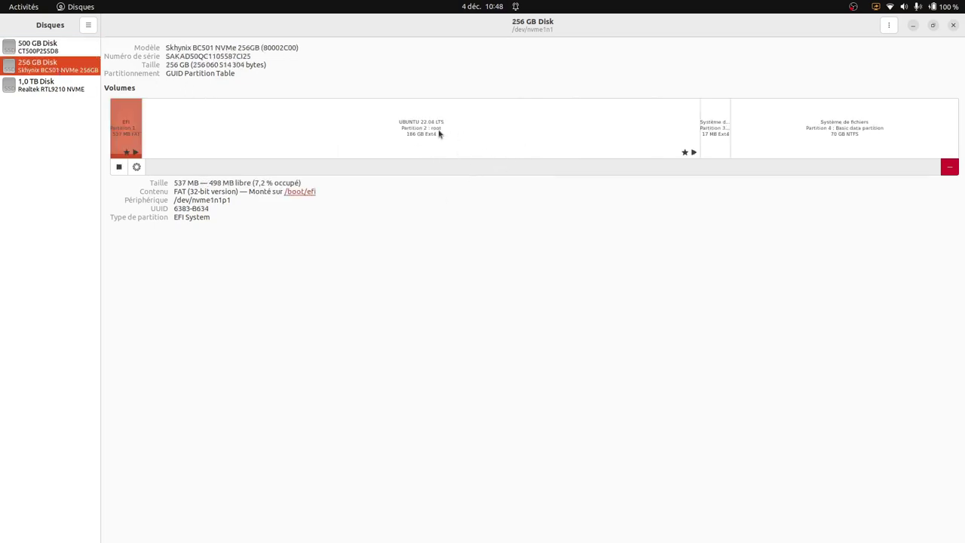
click(27, 44)
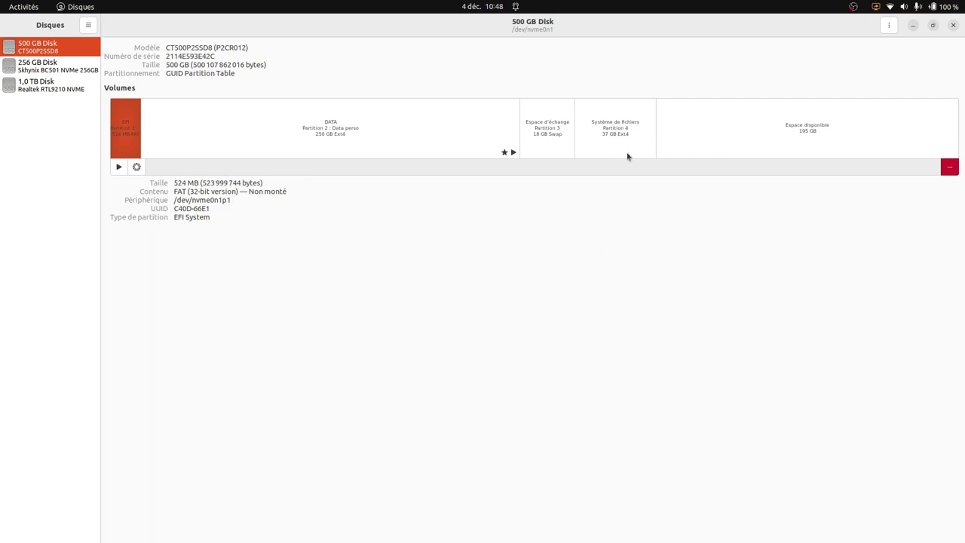
click(33, 68)
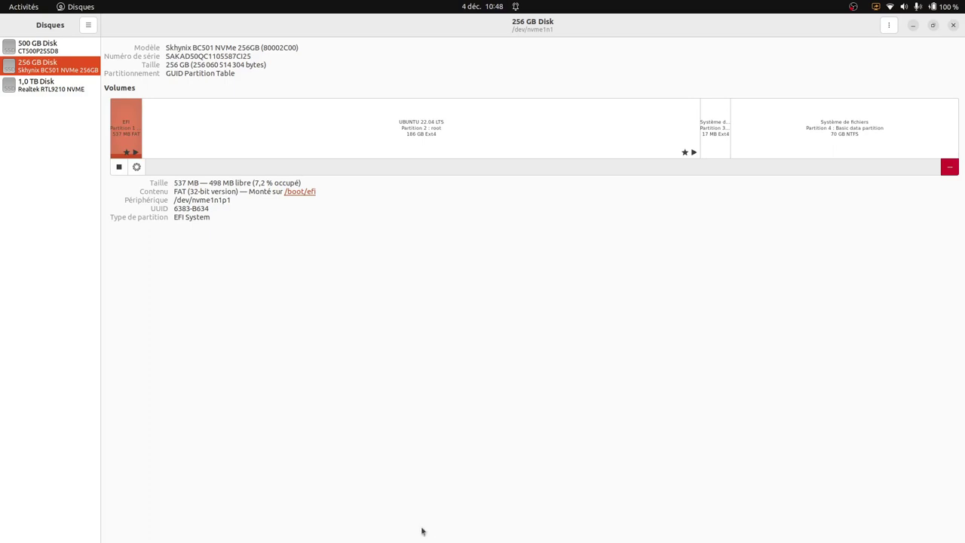
Open Files and inspect the Microsoft, ubuntu, boot and Debian folders in /boot/efi/EFI, and close the window.
mouse_move(413, 537)
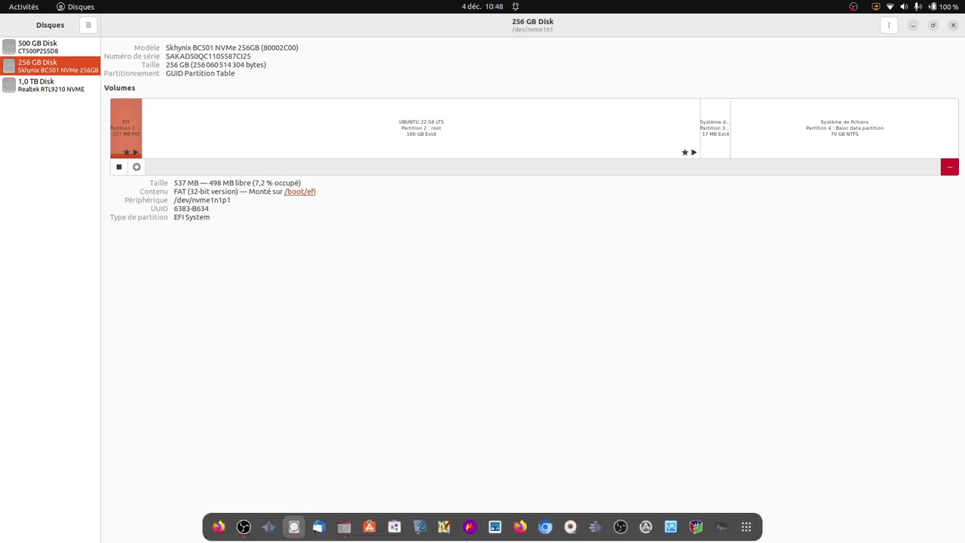
click(345, 532)
drag(433, 67, 714, 248)
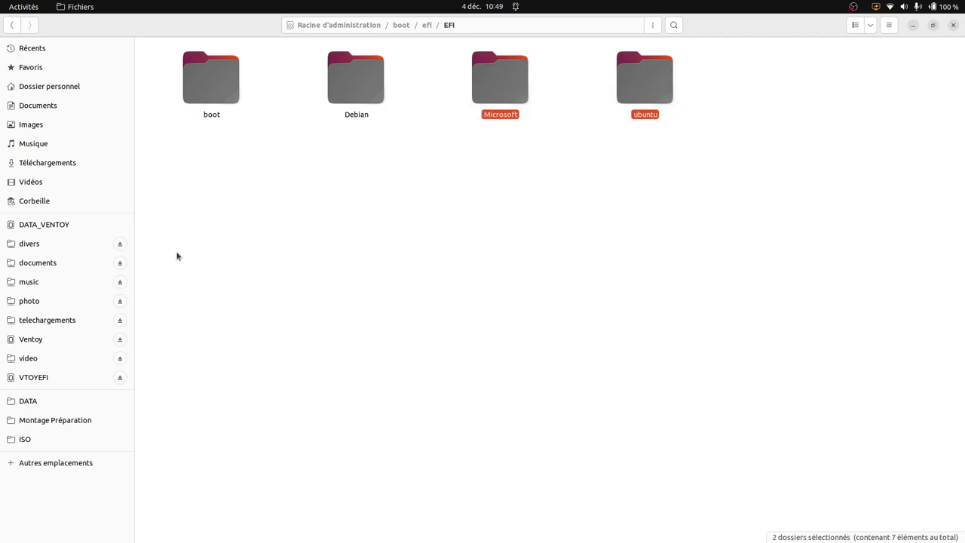
drag(152, 64, 413, 294)
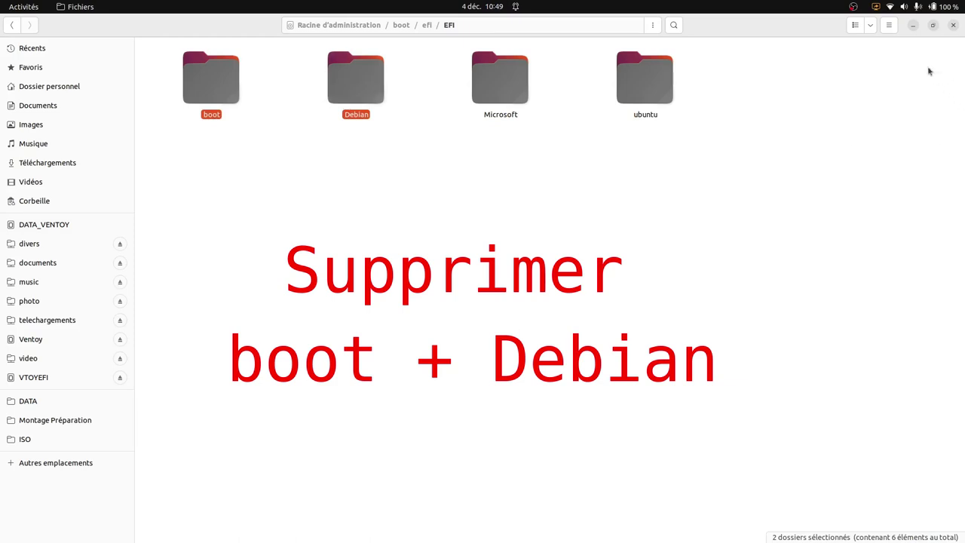
click(954, 26)
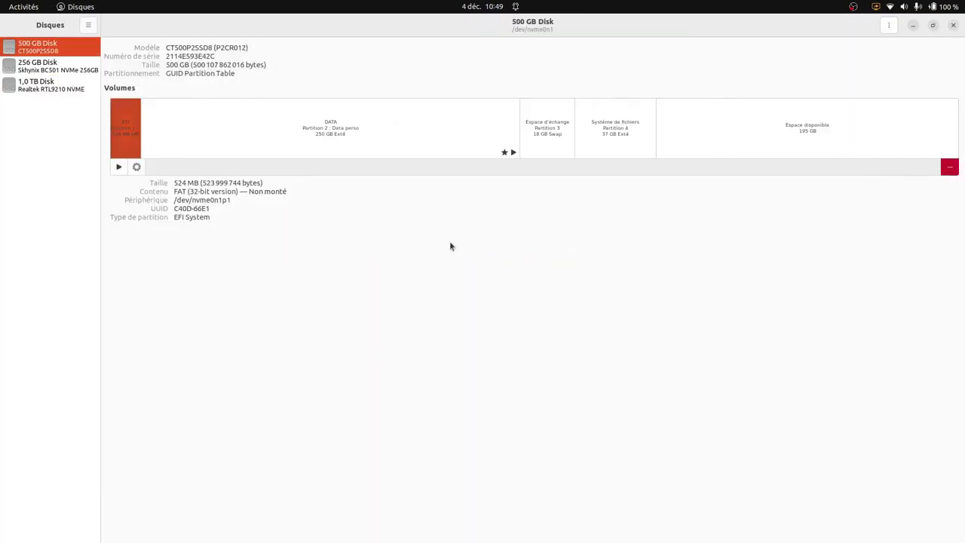
Set the filesystem label of the 37 GB Ext4 partition on the 500 GB disk to LINUX and authenticate with the account password.
click(609, 126)
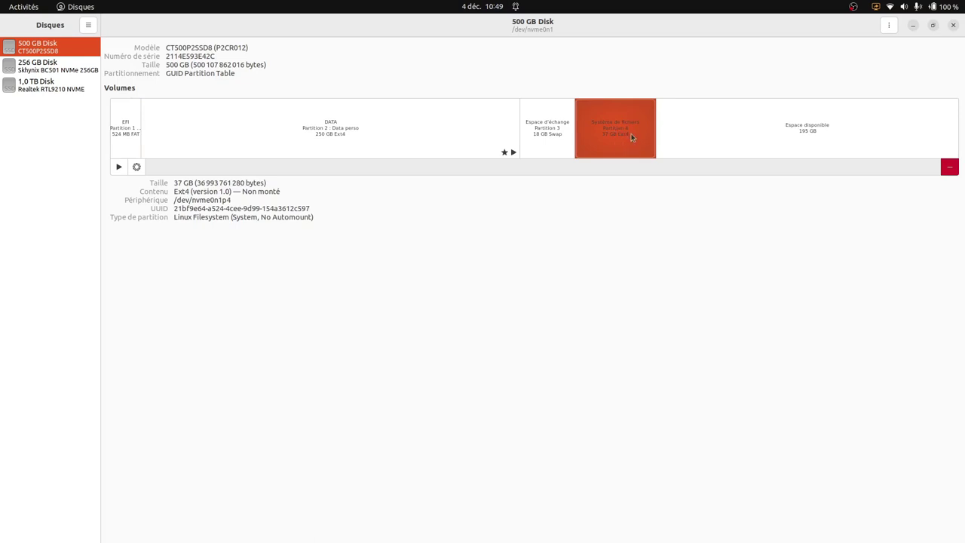
click(136, 168)
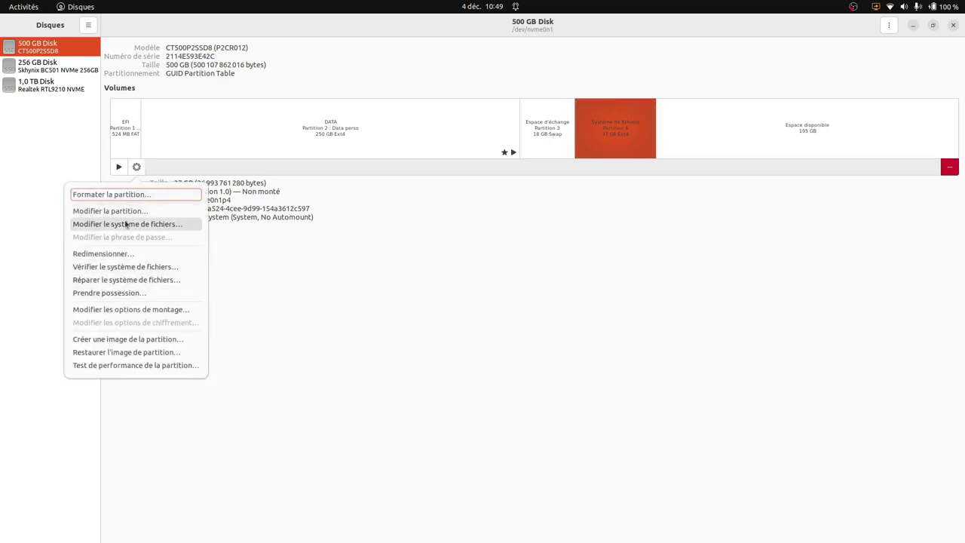
click(126, 225)
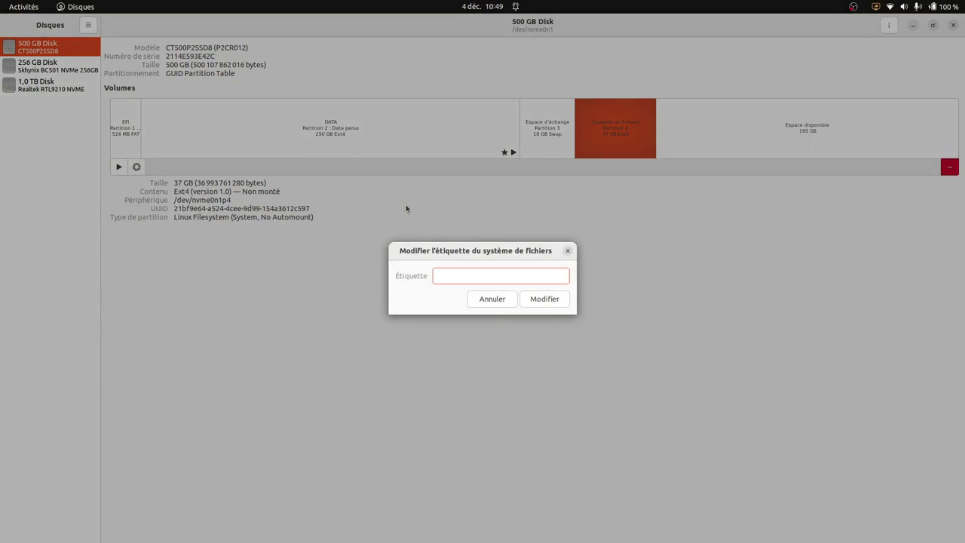
text(LINUX)
click(544, 299)
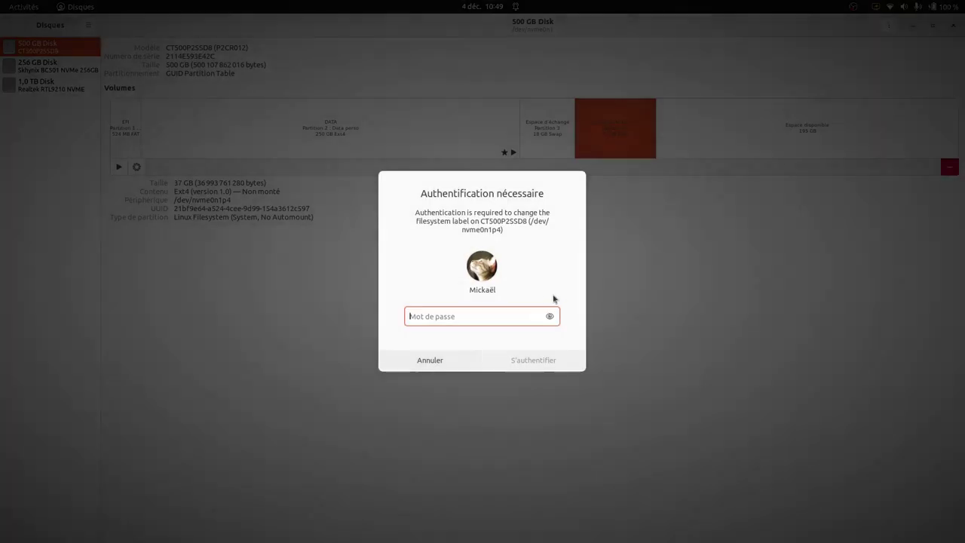
text(********)
key(Return)
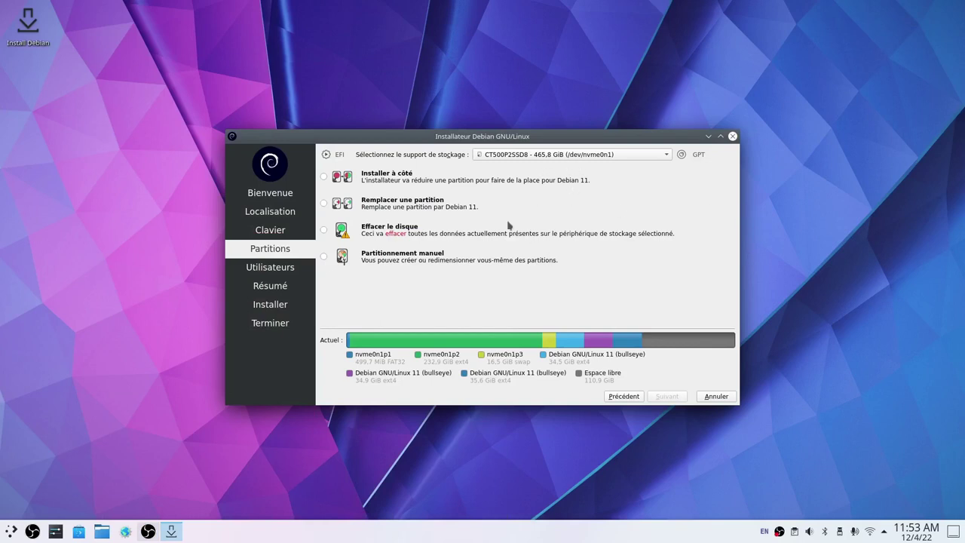
Choose manual partitioning for the CT500P2SSD8 disk in the Debian installer and continue to its partition list.
click(324, 257)
mouse_move(662, 343)
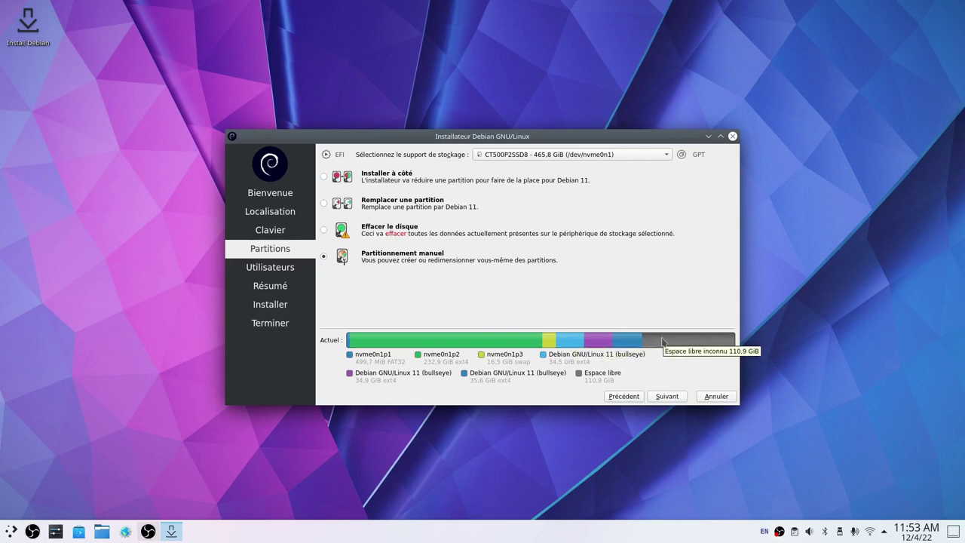
click(667, 397)
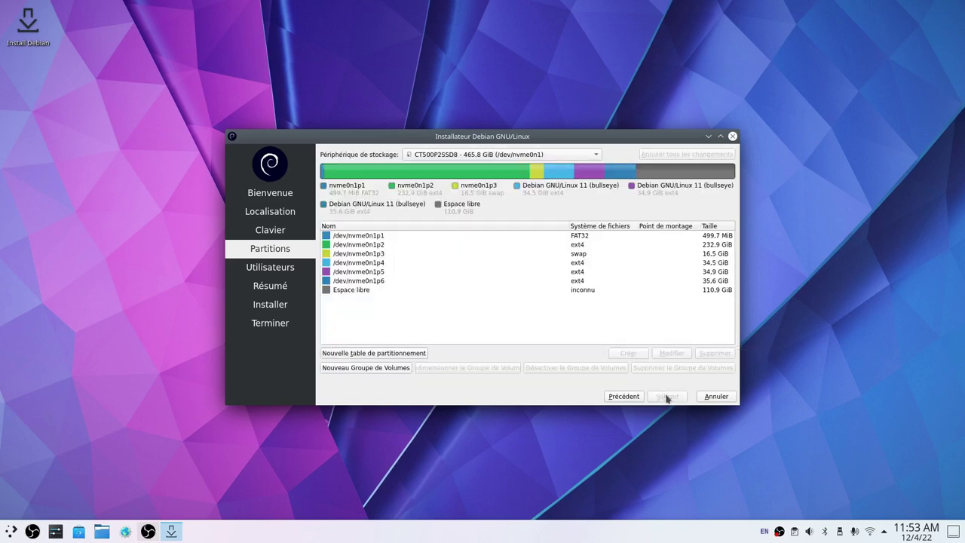
Create an ext4 partition of about 35.7 GiB in the free space of CT500P2SSD8 with mount point /.
click(347, 291)
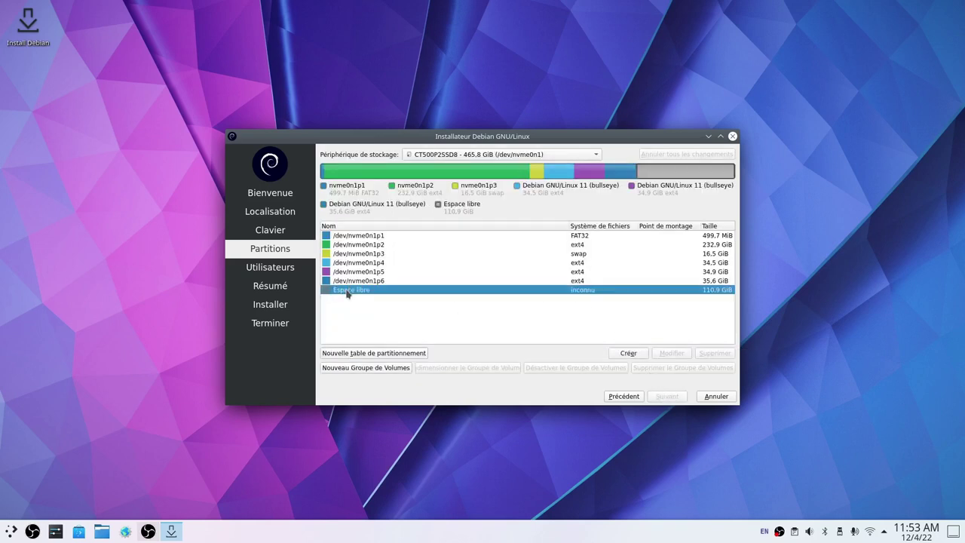
click(626, 354)
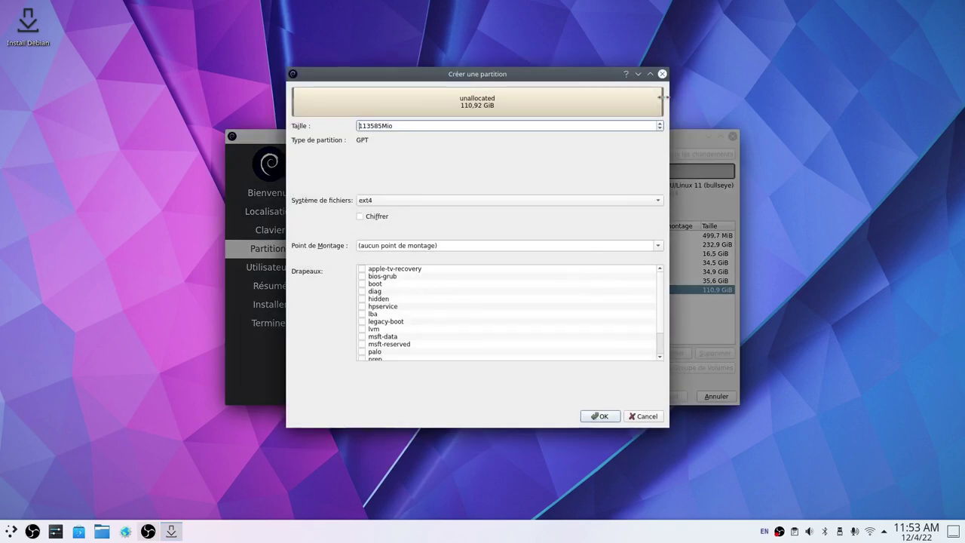
drag(663, 96, 413, 97)
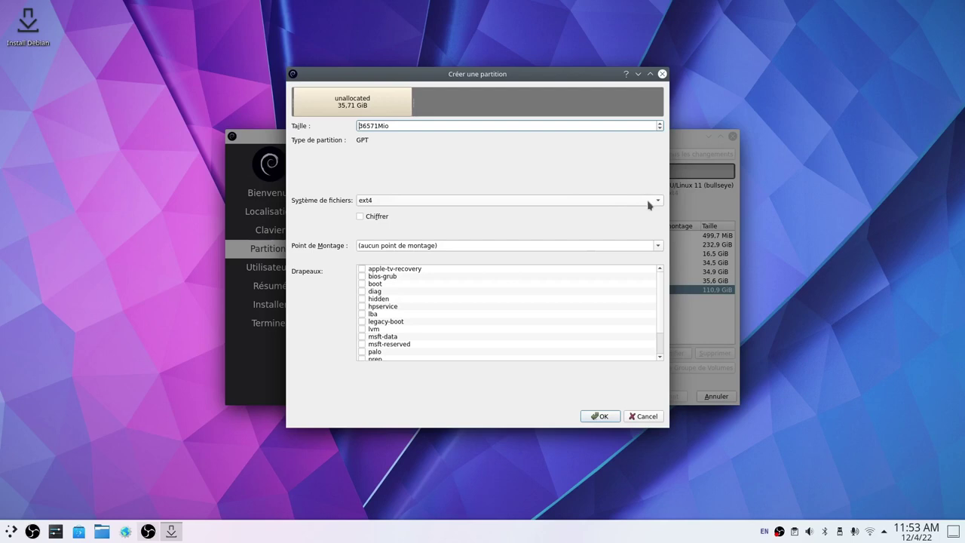
click(660, 250)
click(398, 269)
click(604, 417)
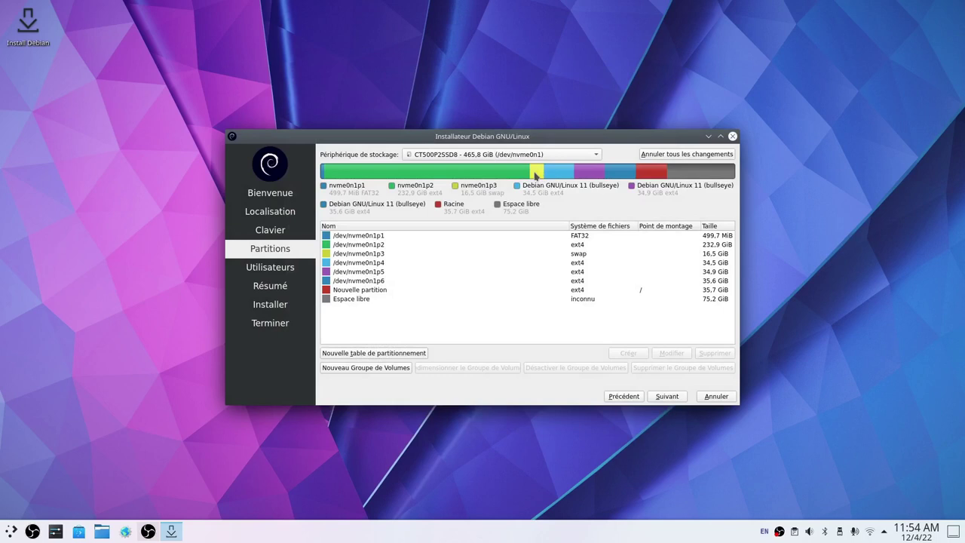
On the Skhynix BC501 disk, assign mount point /boot/efi to the 512 MiB FAT32 partition /dev/nvme1n1p1, keeping its contents and boot flag.
click(581, 155)
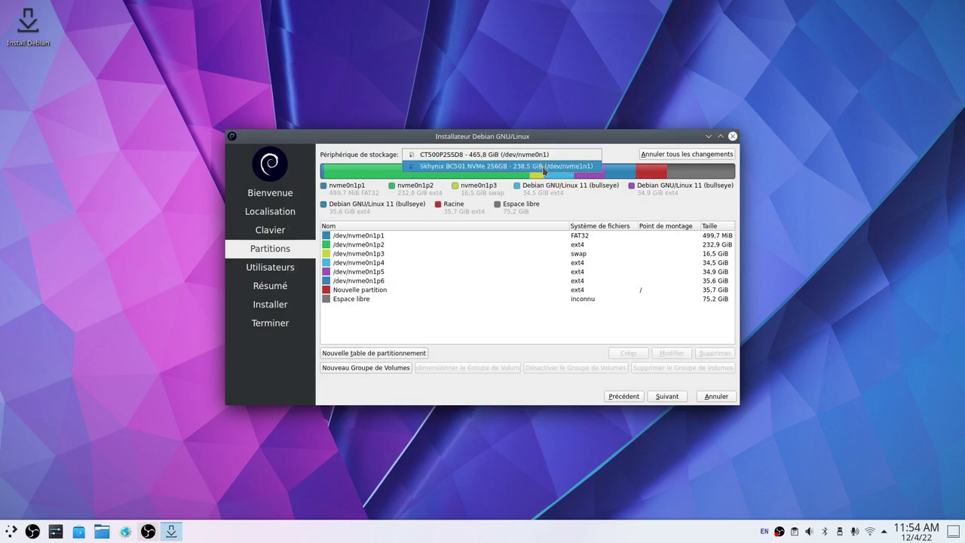
click(544, 166)
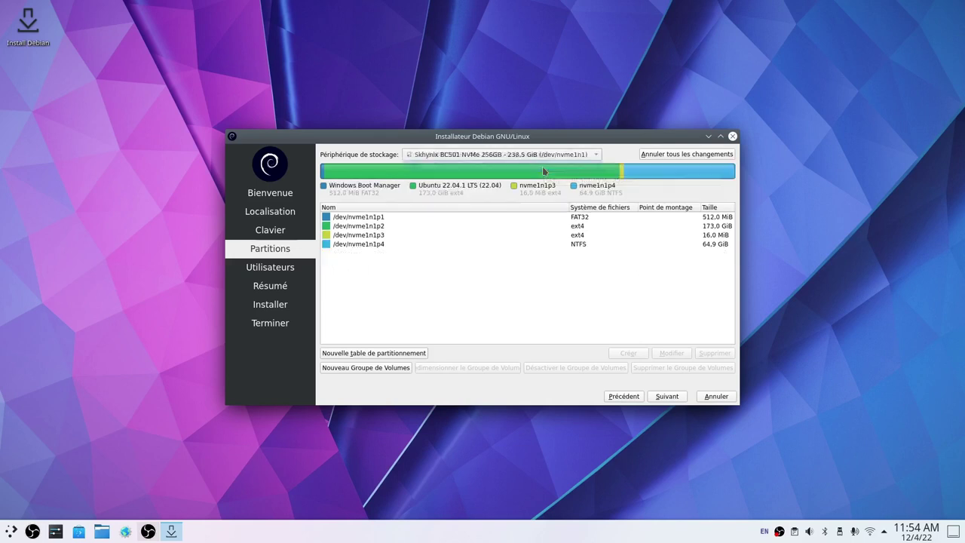
click(360, 218)
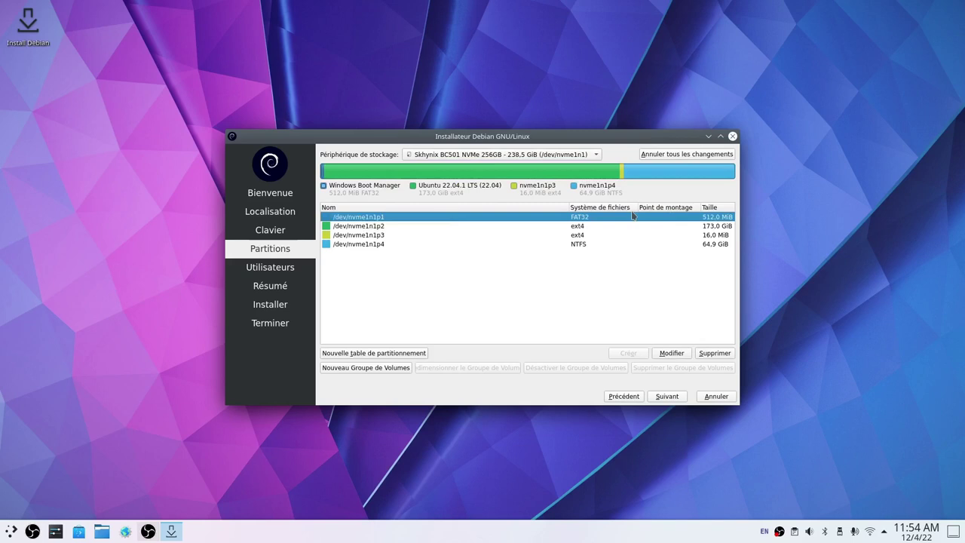
click(672, 353)
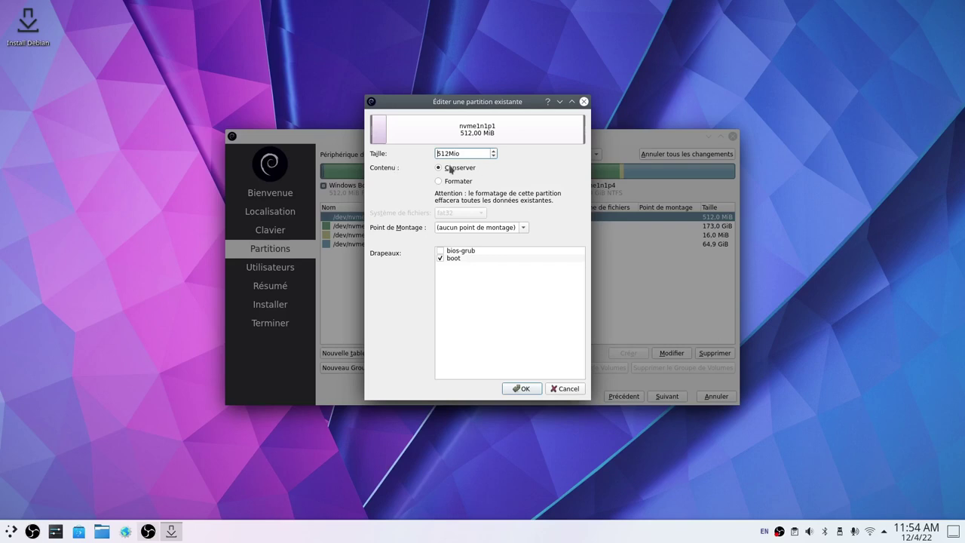
click(523, 228)
click(457, 260)
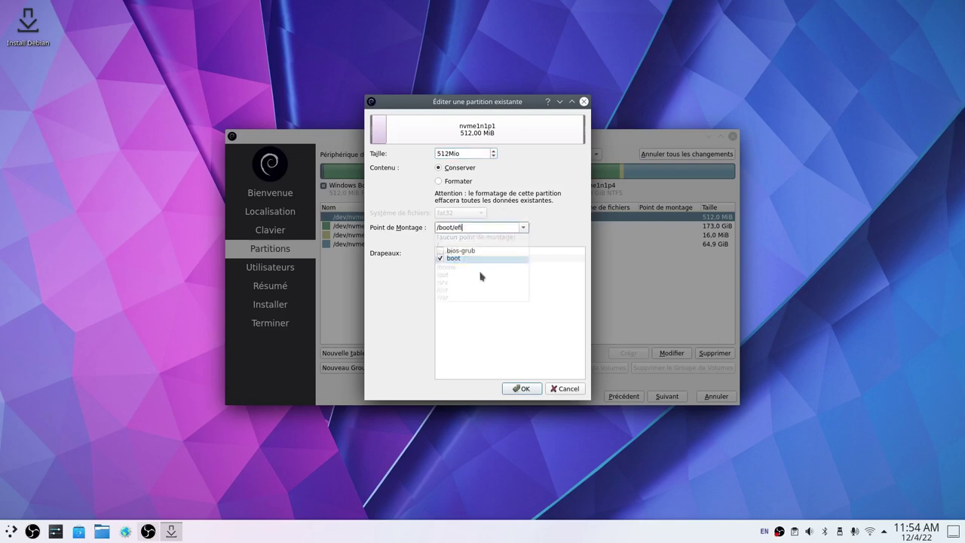
click(523, 389)
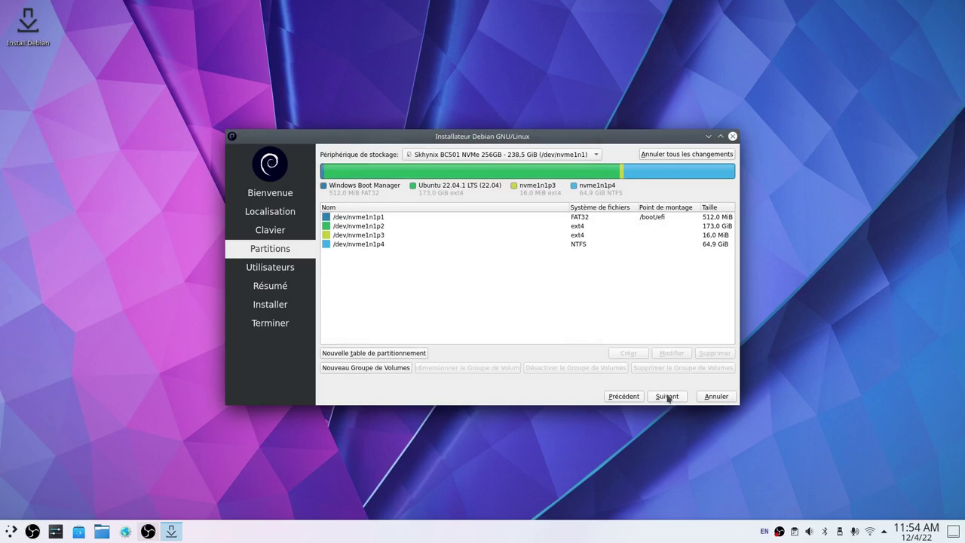
Accept the partition layout, continue past the completed user account page and the summary, and start the Debian installation.
click(668, 397)
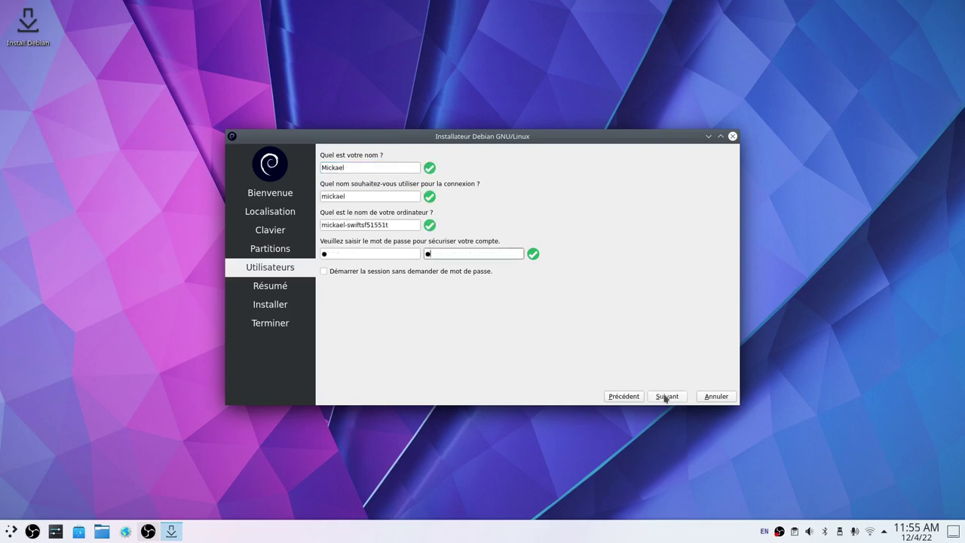
click(668, 397)
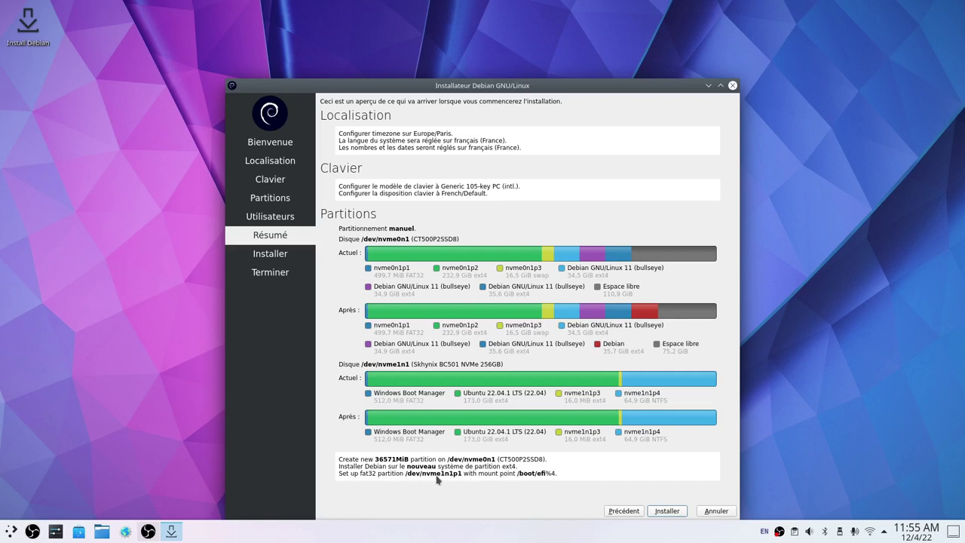
click(667, 511)
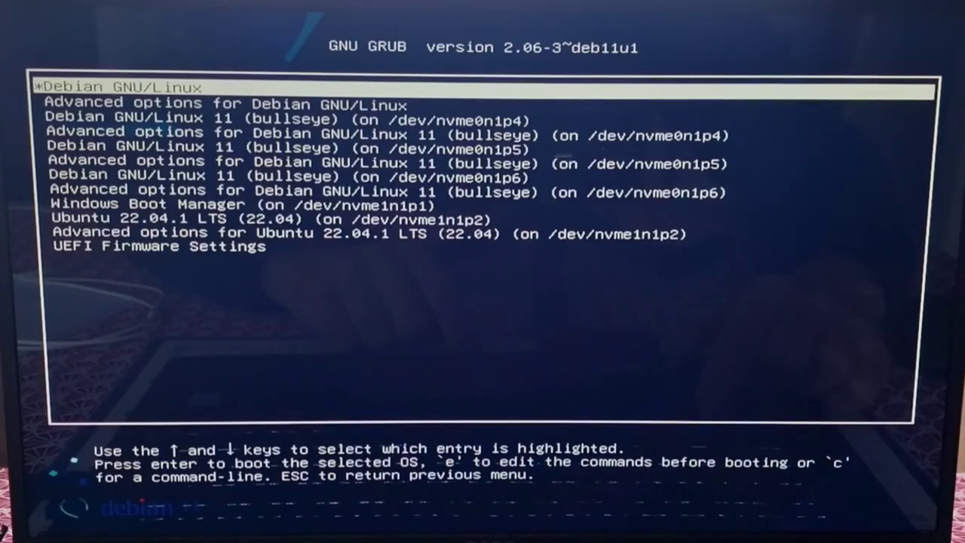
Look through the Debian 11 (bullseye) entries in the GRUB menu, return to the first Debian GNU/Linux entry and boot it.
key(Down)
key(Down)
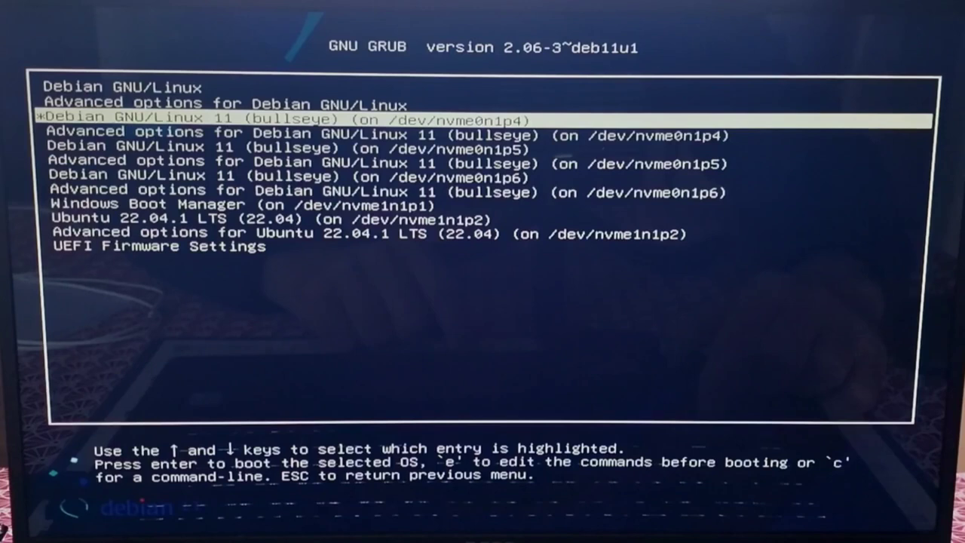
key(Down)
key(Down)
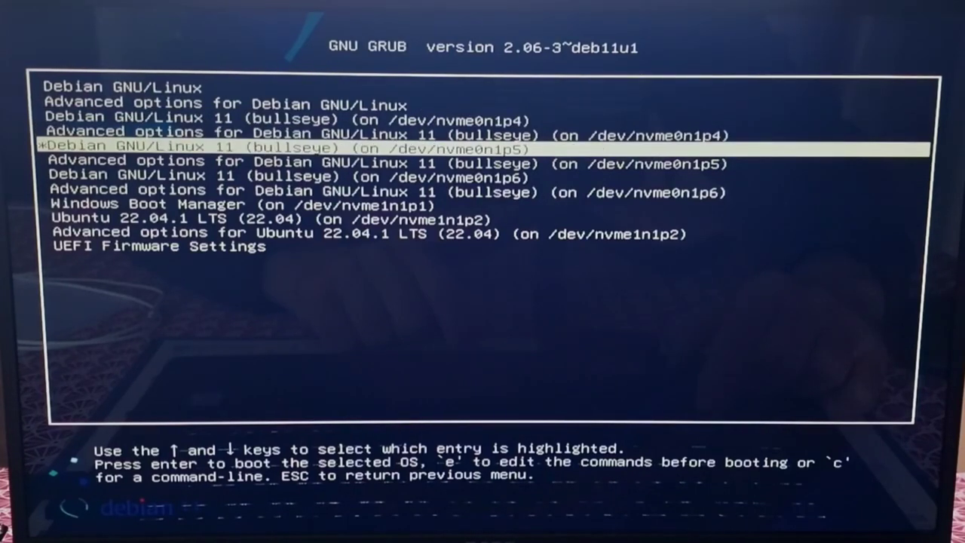
key(Down)
key(Down)
key(Up)
key(Up)
key(Up)
key(Up)
key(Up)
key(Up)
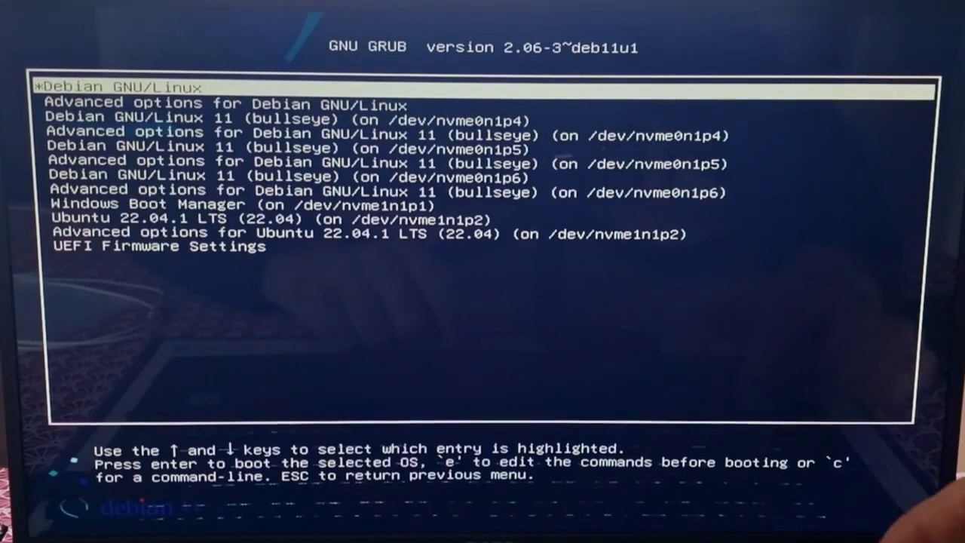
key(Return)
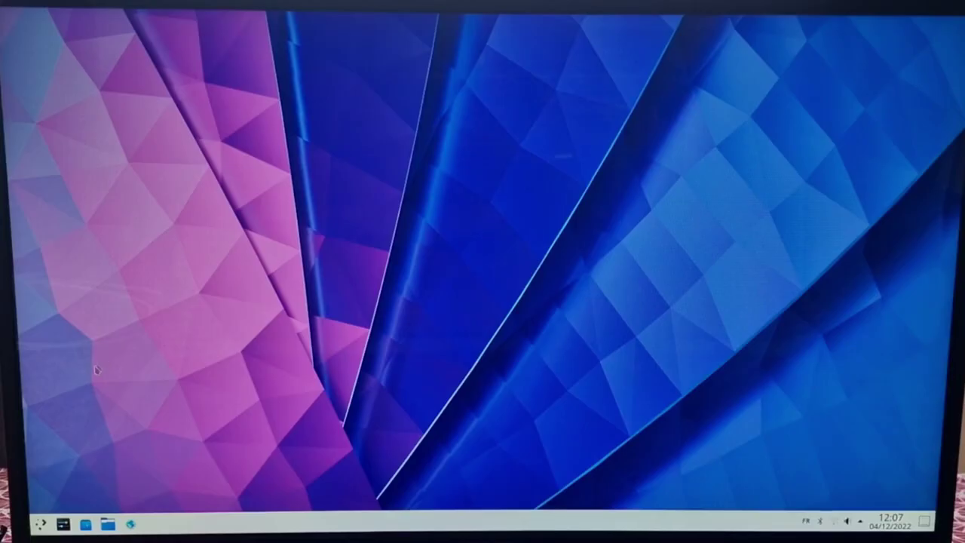
Launch KDE Partition Manager from the system applications and let it scan the disks.
click(40, 524)
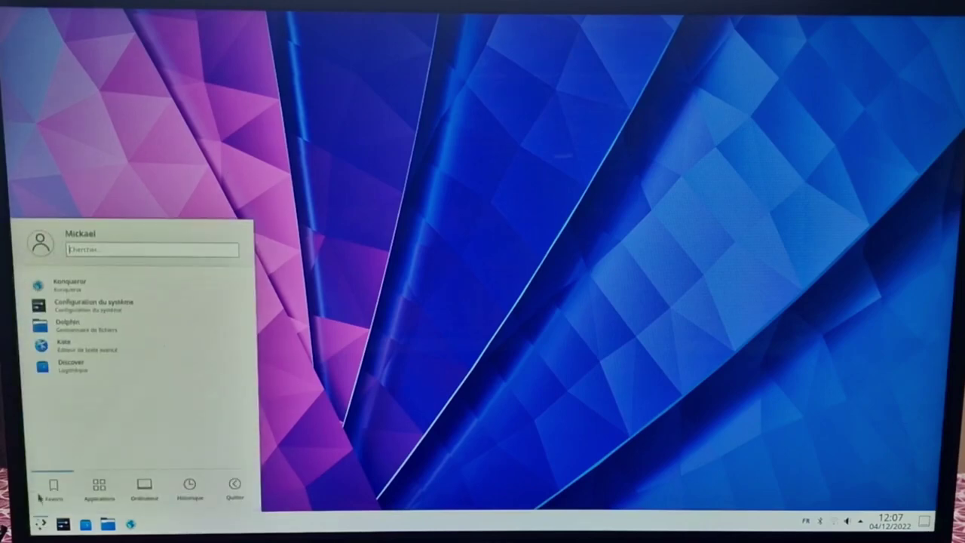
click(96, 488)
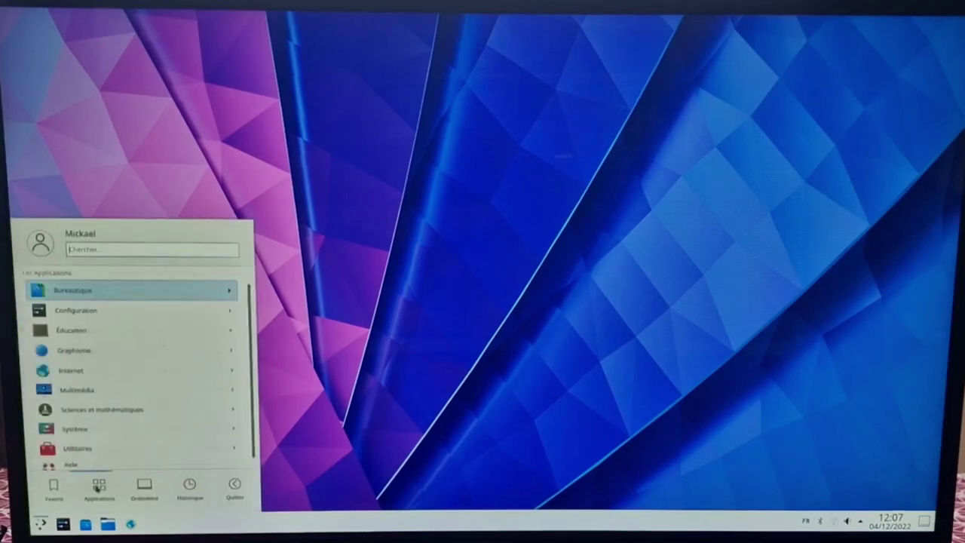
click(98, 428)
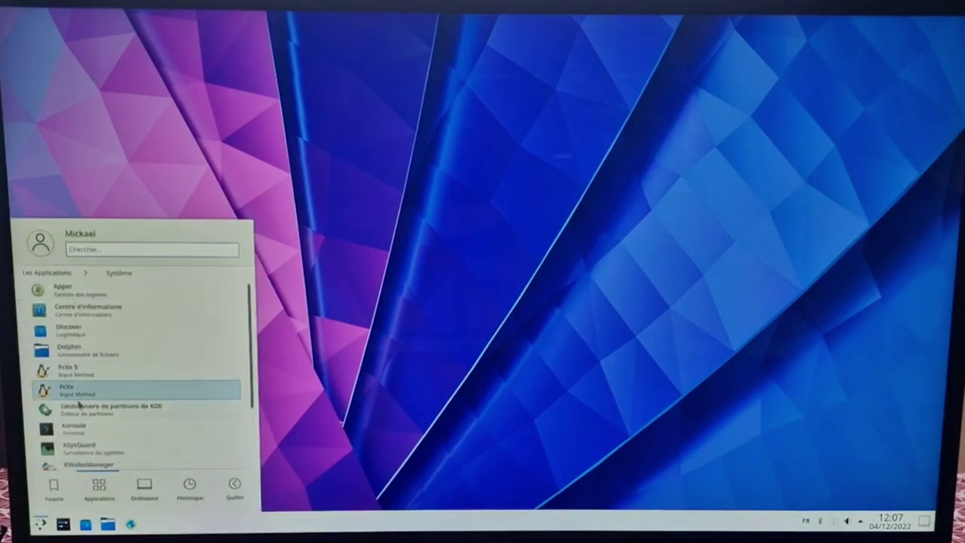
click(119, 410)
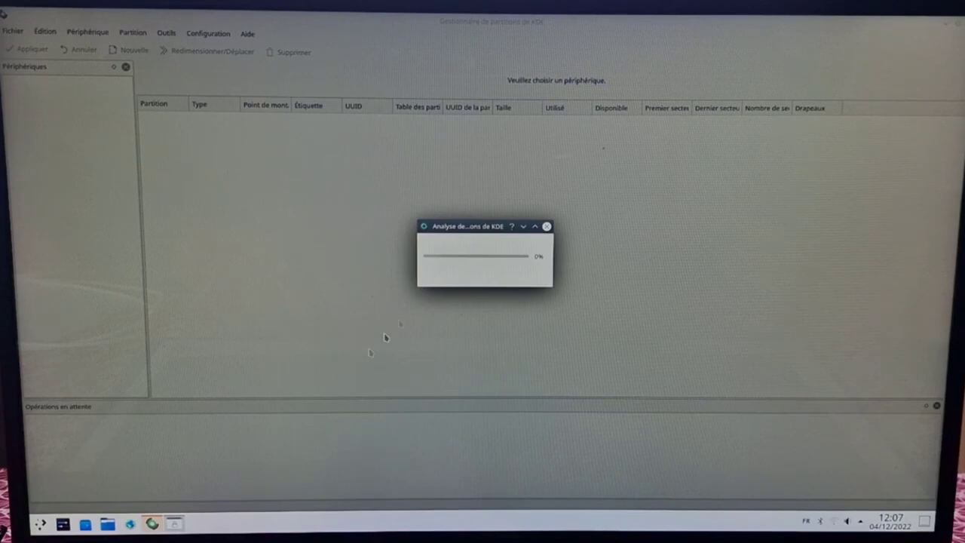
key(Return)
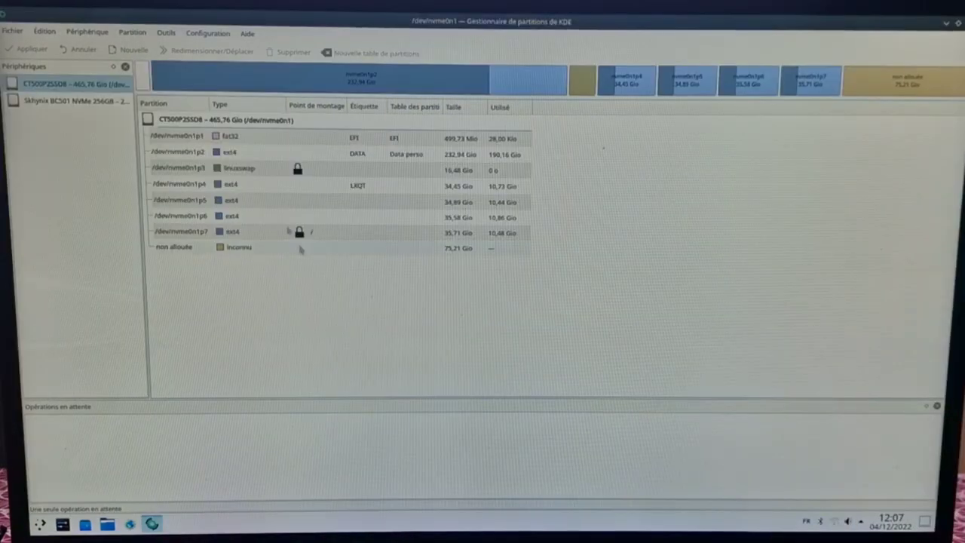
Examine the swap and root partitions on CT500P2SSD8 and the /boot/efi partition on the Skhynix disk, and close the partition manager.
click(309, 172)
click(334, 173)
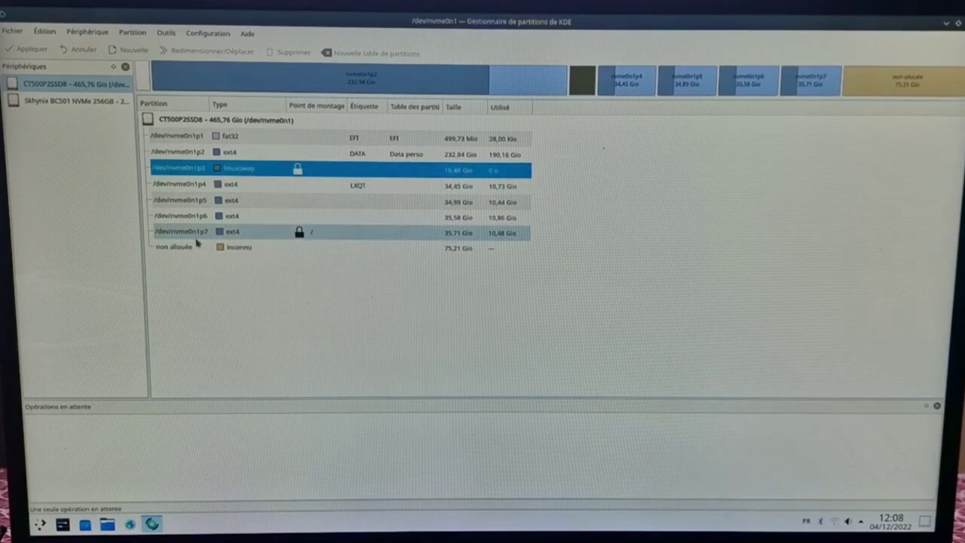
click(280, 231)
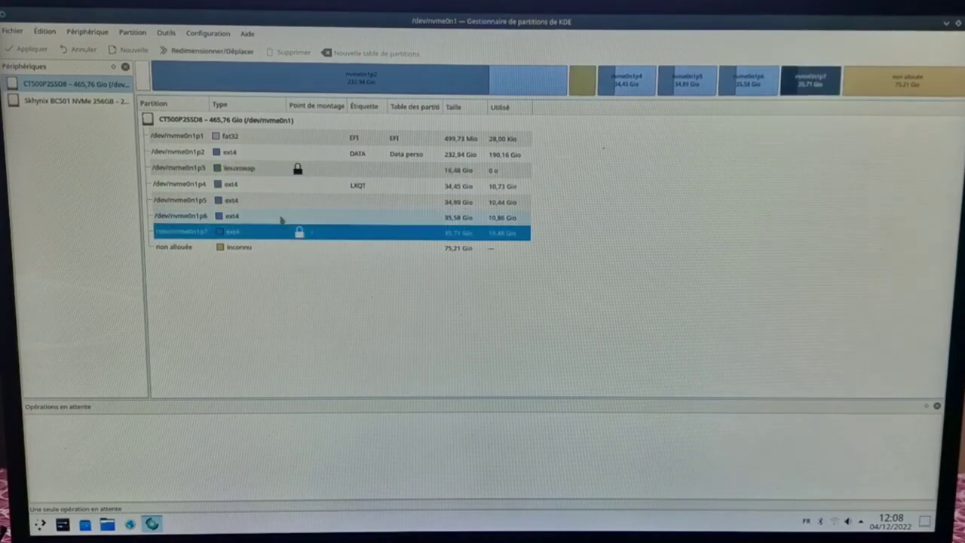
click(83, 101)
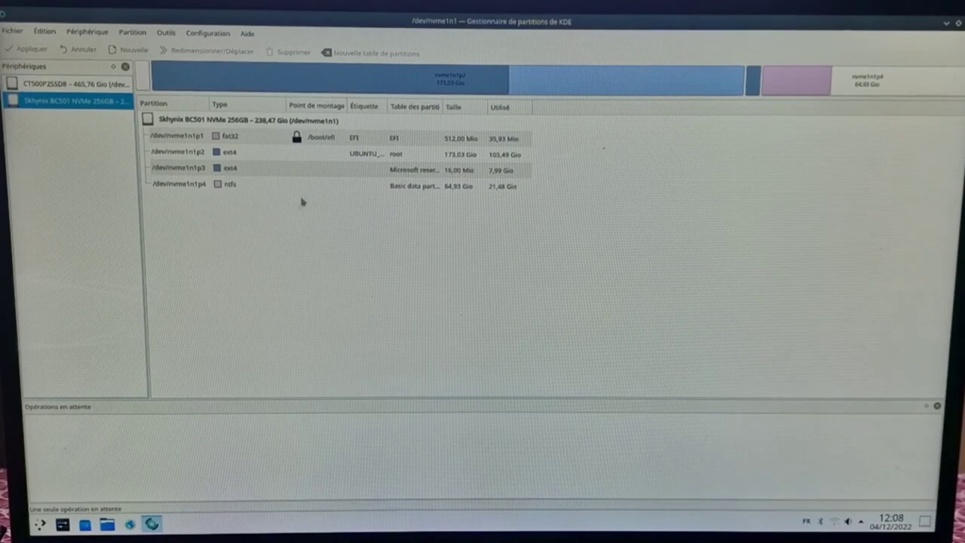
click(328, 139)
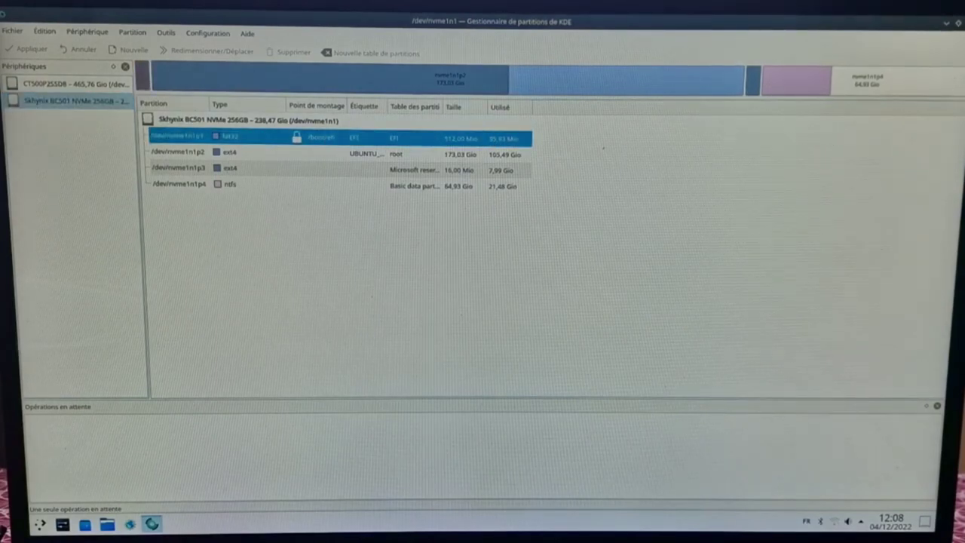
key(ctrl+q)
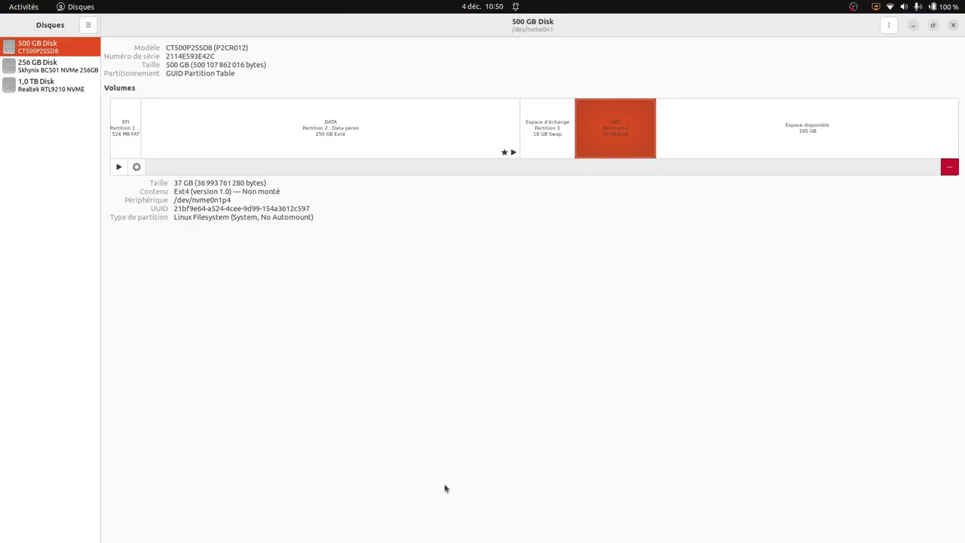
In Disks, select the 18 GB swap partition of the 500 GB disk to inspect its details.
click(539, 127)
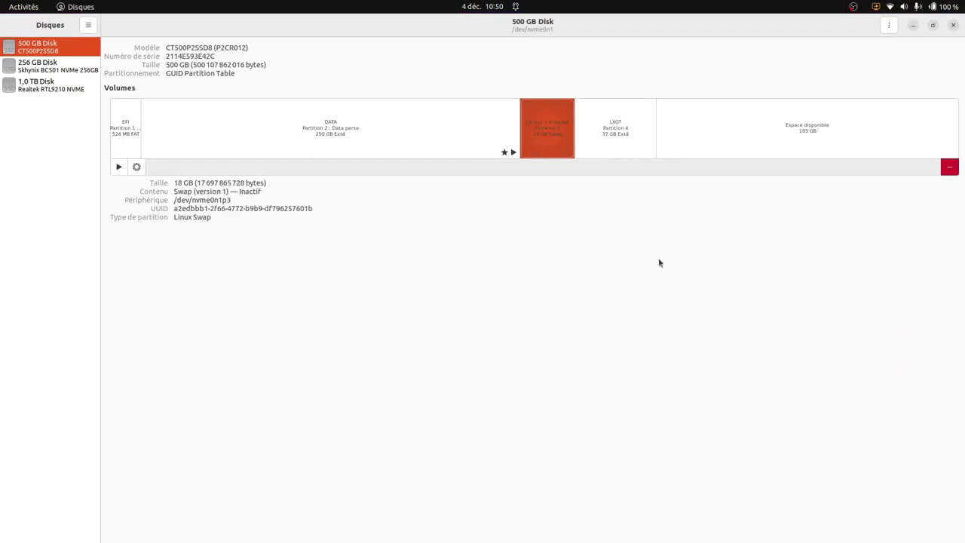